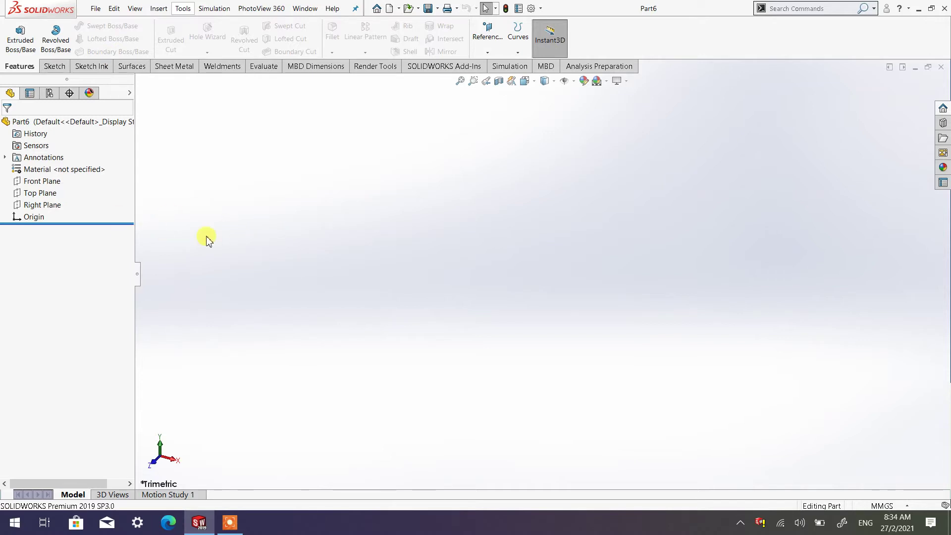
Step: Sketch a circle of about 27 mm radius on the Front Plane, centred on the origin
click(50, 183)
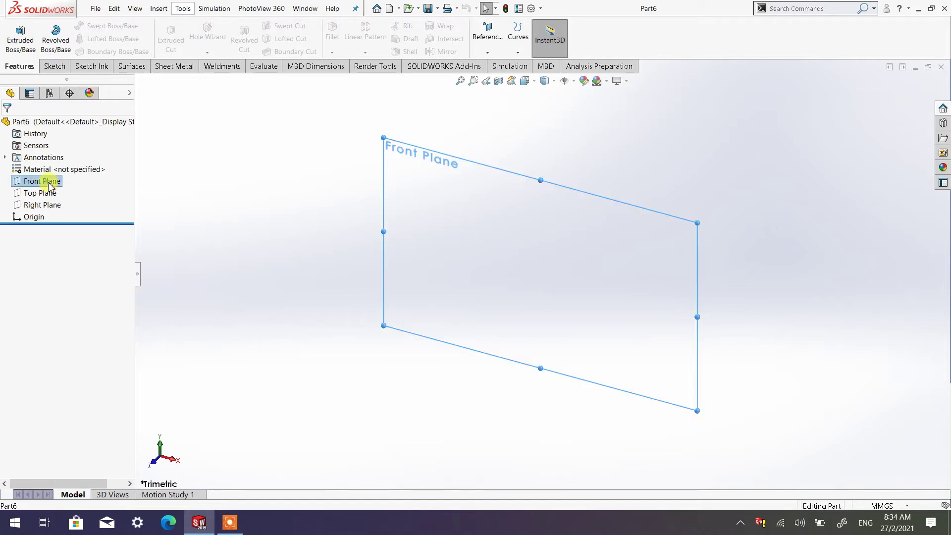
click(54, 66)
click(14, 31)
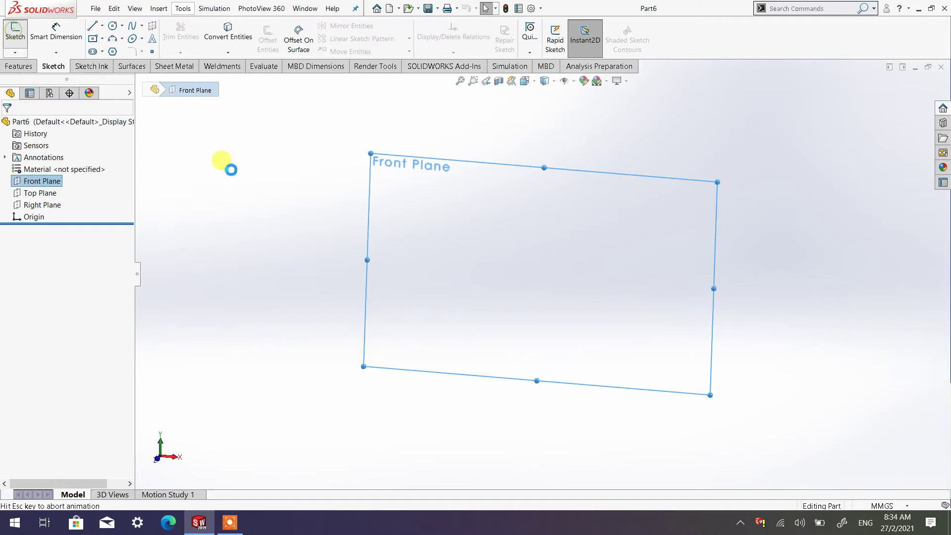
click(264, 196)
click(113, 27)
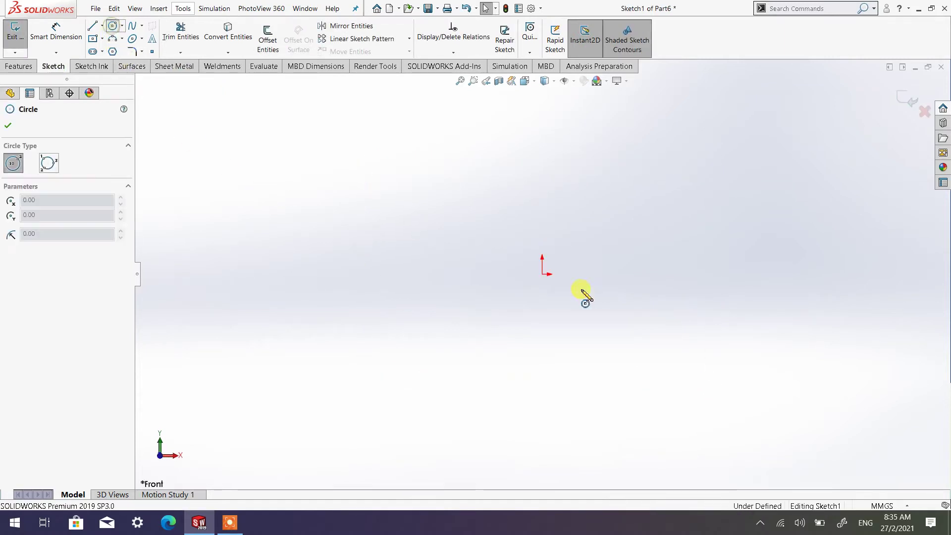
click(542, 272)
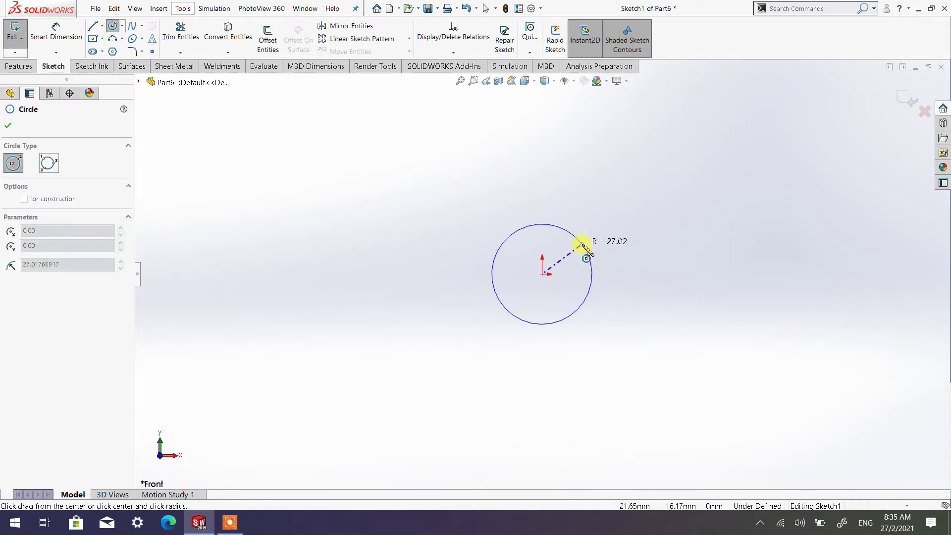
click(583, 244)
Step: Dimension the circle with a diameter of 50 mm and end the dimensioning
right_click(684, 282)
click(760, 238)
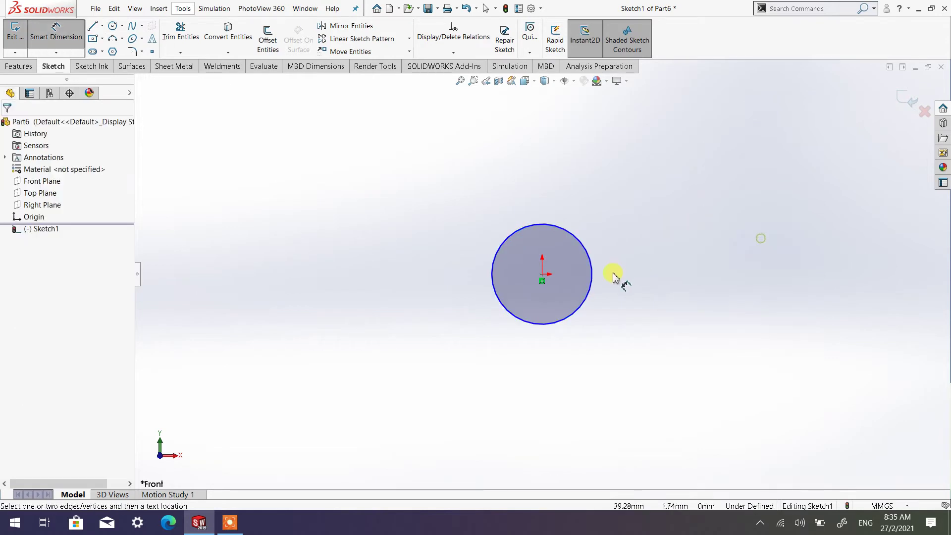
click(598, 278)
click(646, 280)
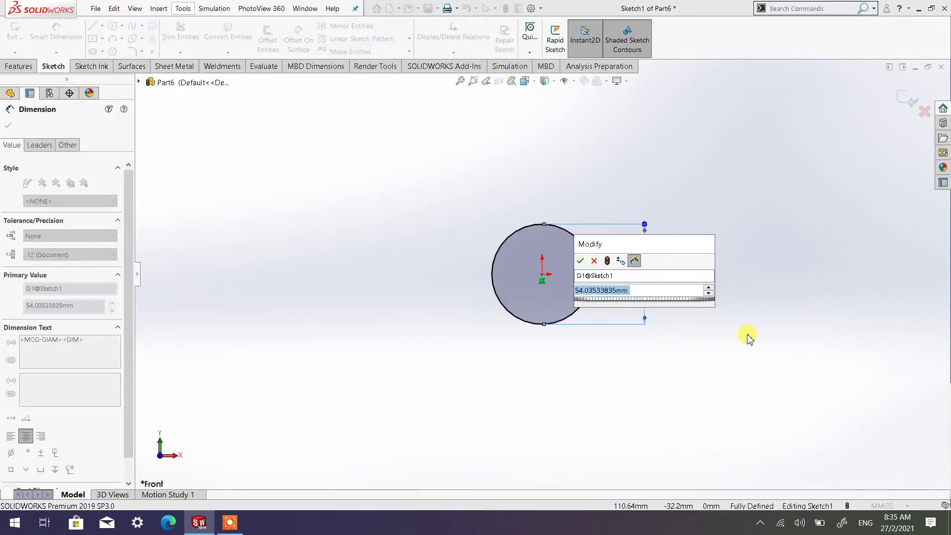
text(50)
click(582, 262)
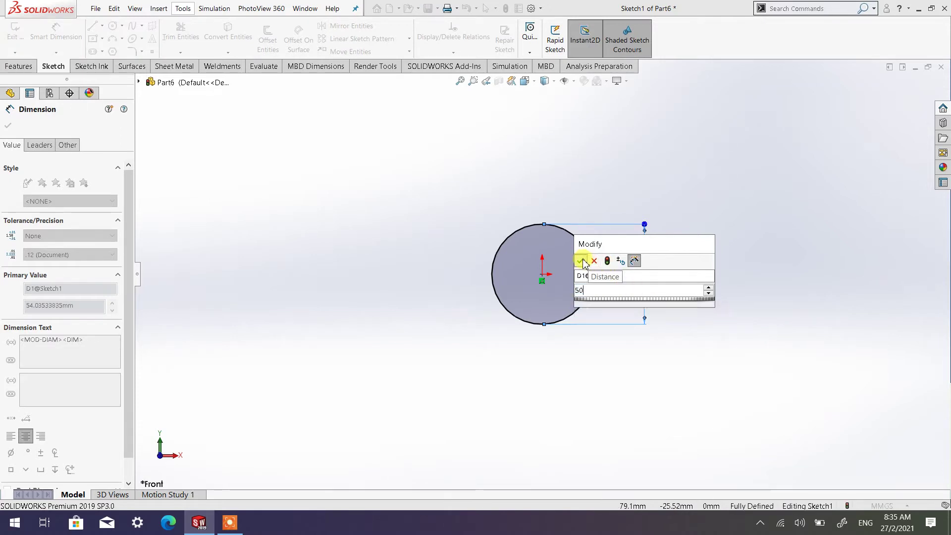
right_click(728, 207)
click(748, 241)
click(748, 241)
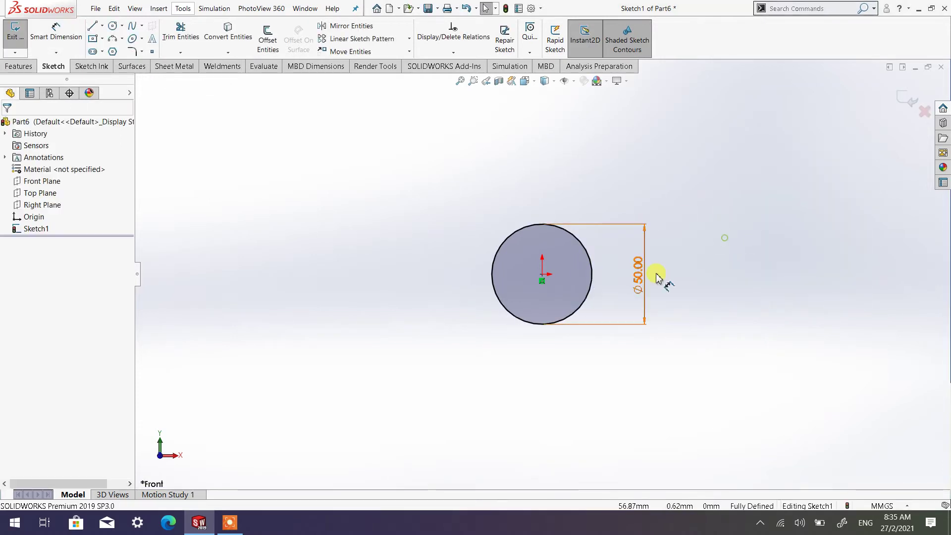
Step: Extrude the circle as a boss to a blind depth of 100 mm from the sketch plane
middle_drag(664, 276, 461, 299)
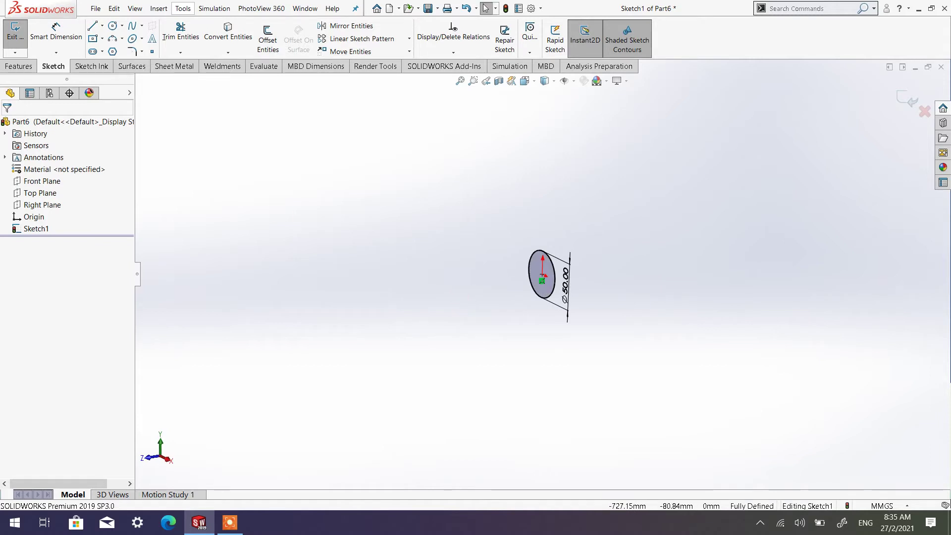
click(18, 66)
click(14, 46)
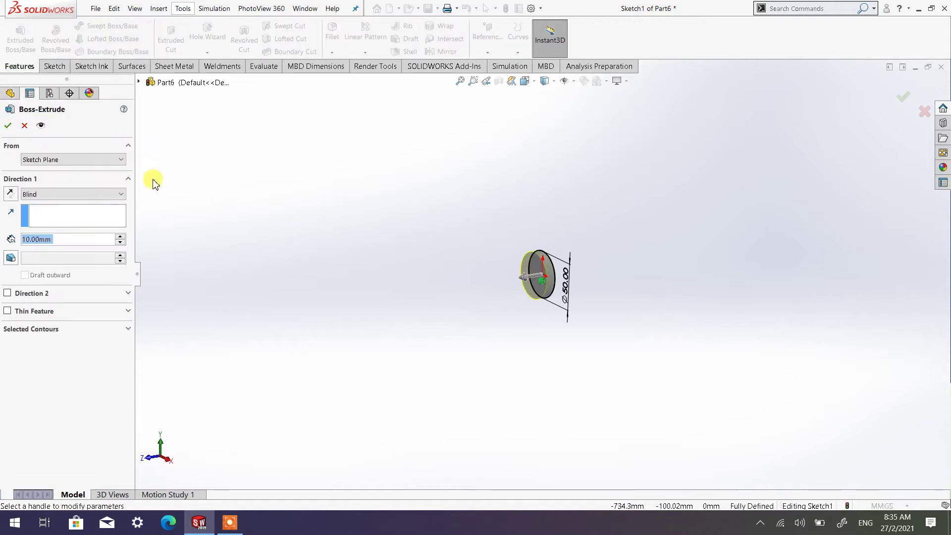
click(119, 237)
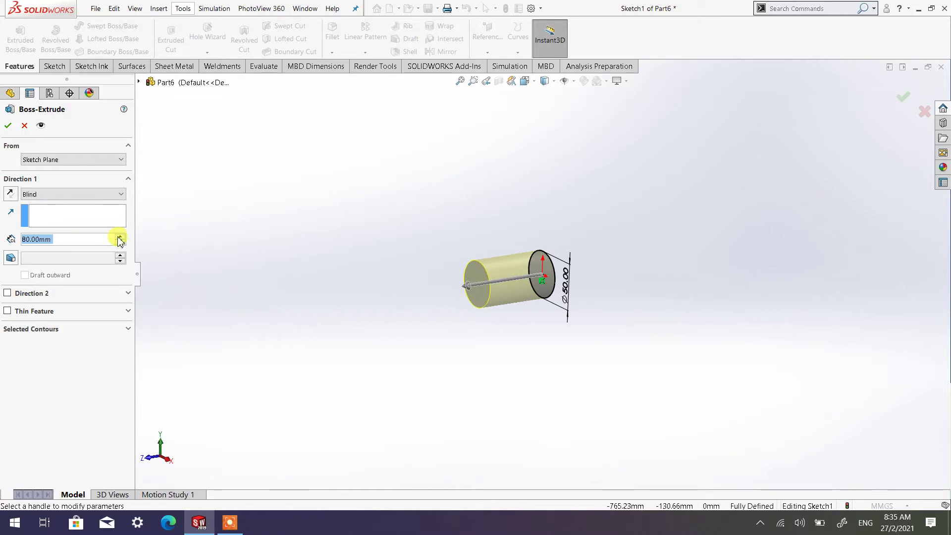
click(119, 236)
click(120, 242)
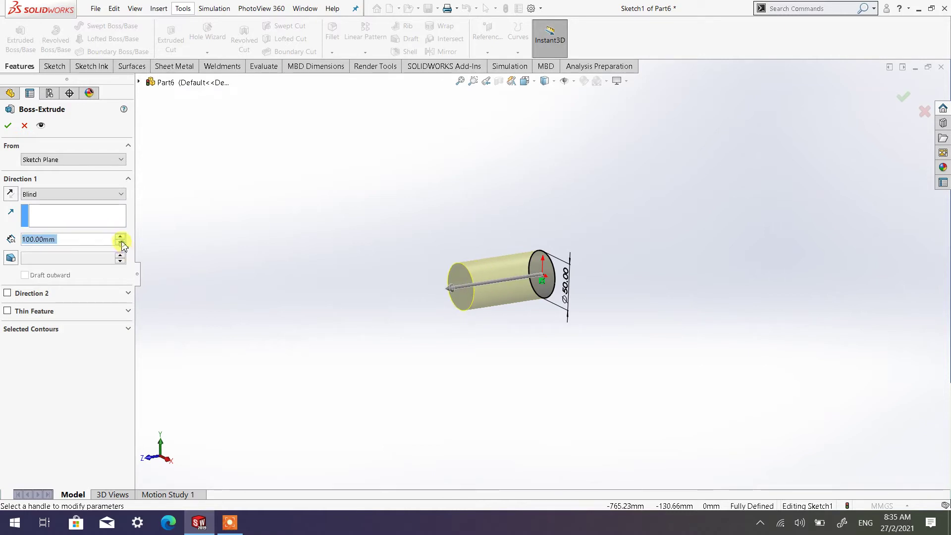
click(9, 126)
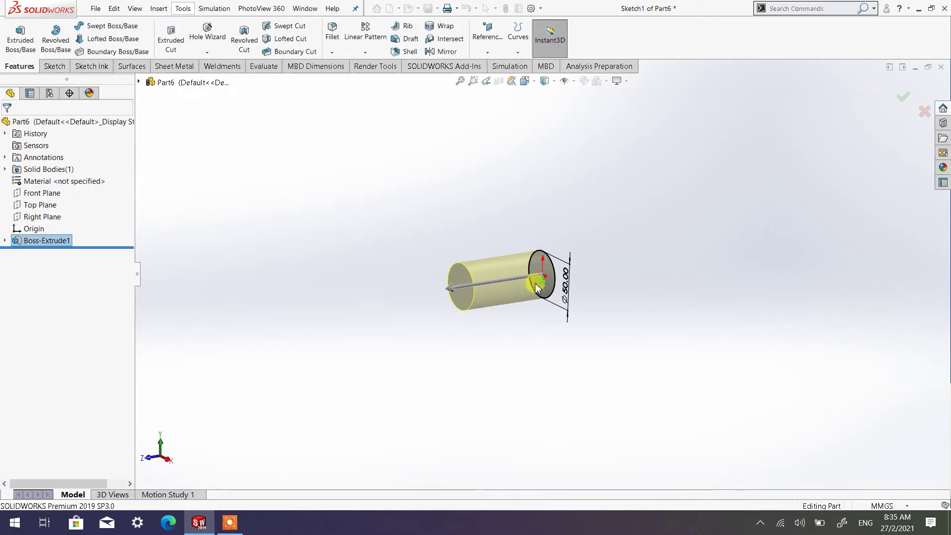
Step: Create a reference plane offset 150 mm above the Top Plane
middle_drag(510, 247, 518, 272)
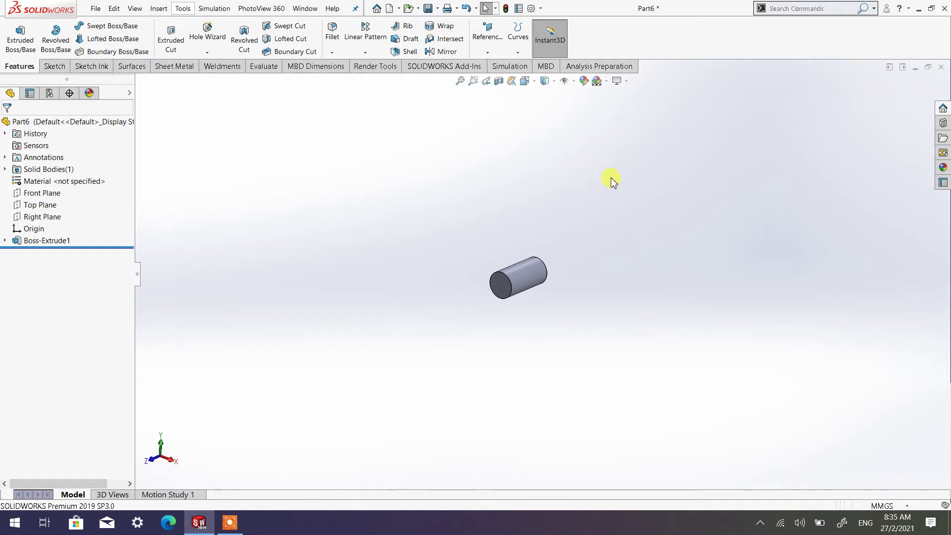
scroll(593, 207, up, 1)
scroll(593, 210, down, 1)
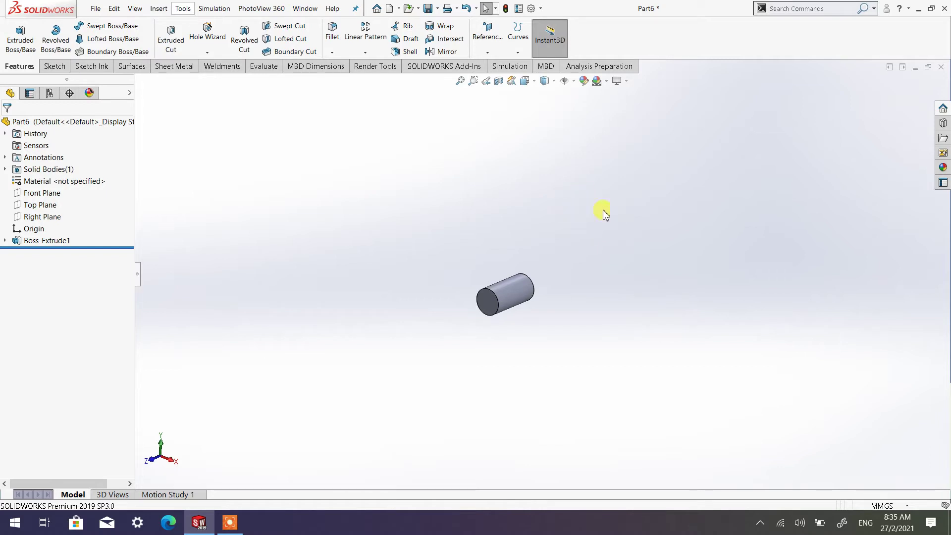
click(44, 209)
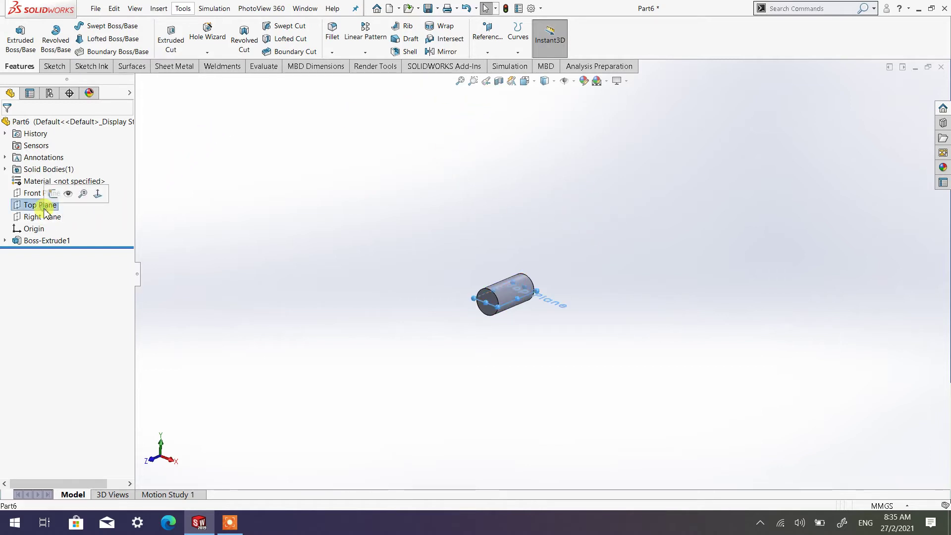
middle_drag(341, 276, 403, 310)
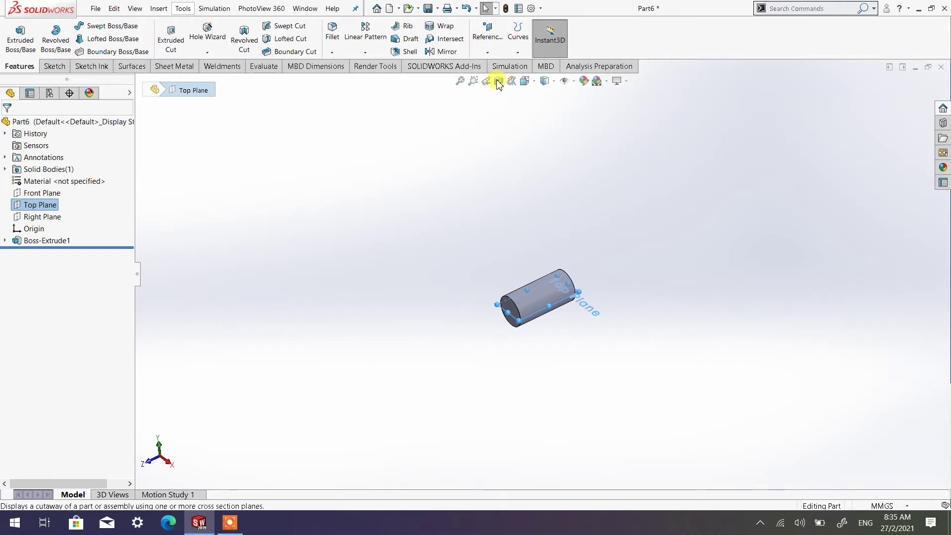
click(487, 53)
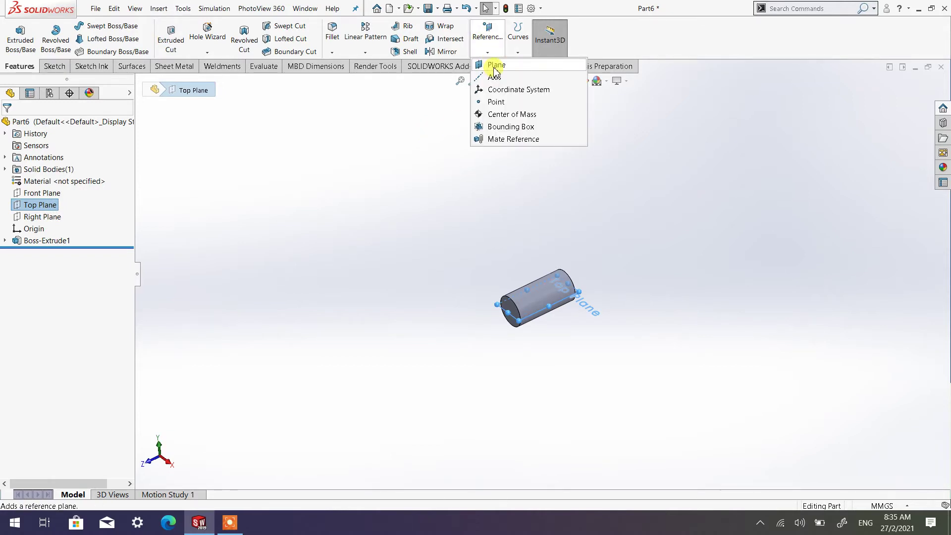
click(493, 70)
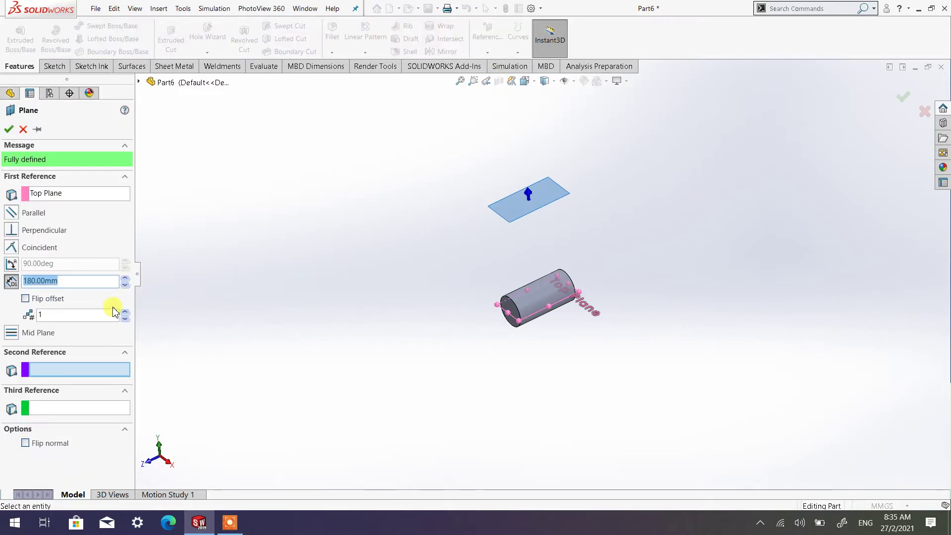
click(126, 286)
click(125, 286)
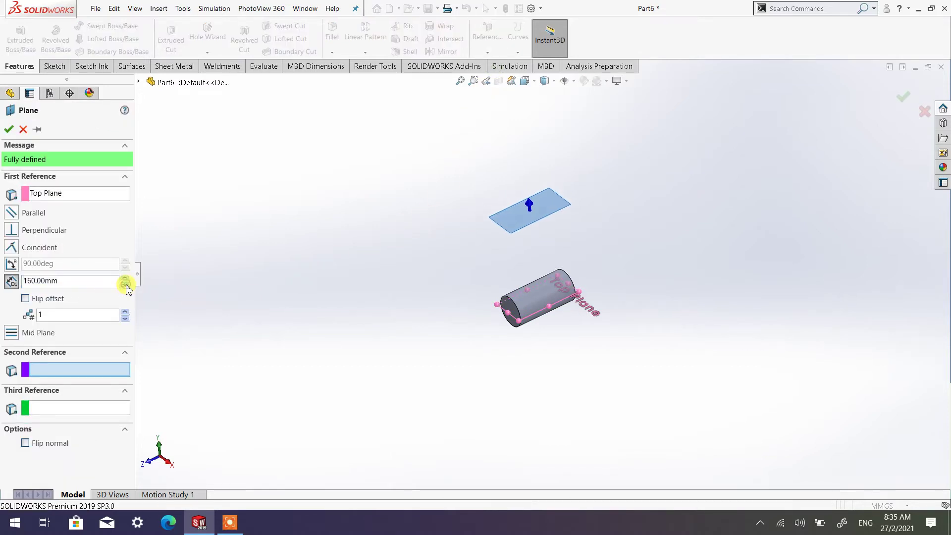
middle_drag(584, 346, 575, 321)
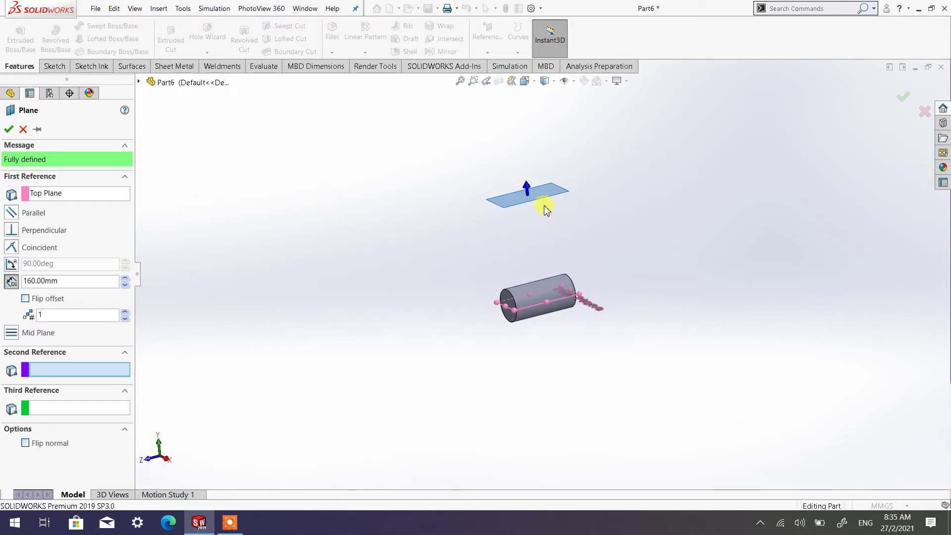
click(126, 286)
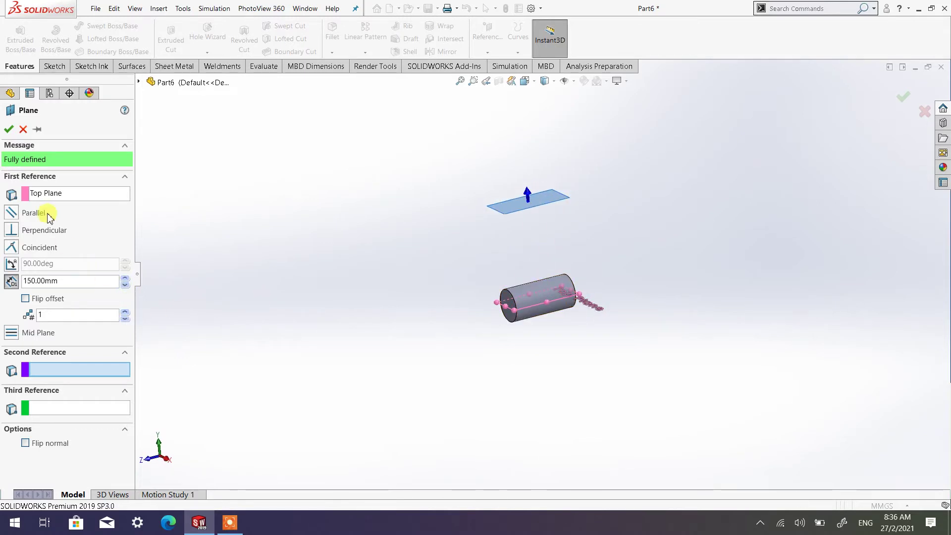
click(11, 132)
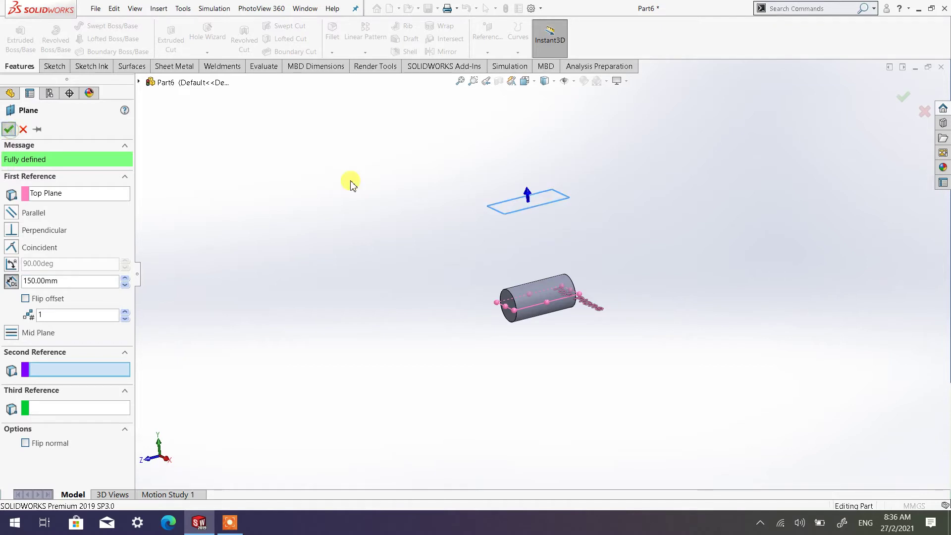
Step: Start a sketch on the new offset plane above the cylinder and orient the view normal to it
click(521, 218)
middle_drag(393, 263, 549, 234)
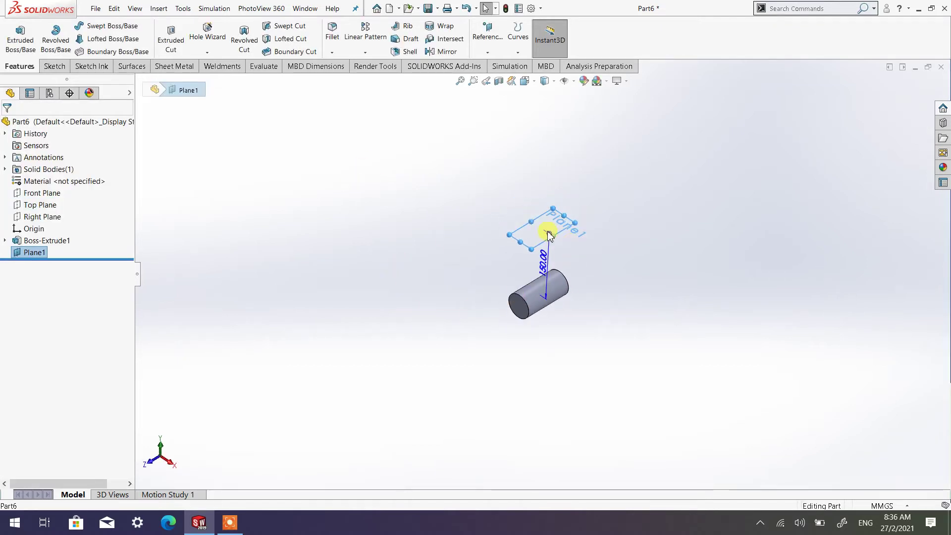
scroll(563, 251, down, 3)
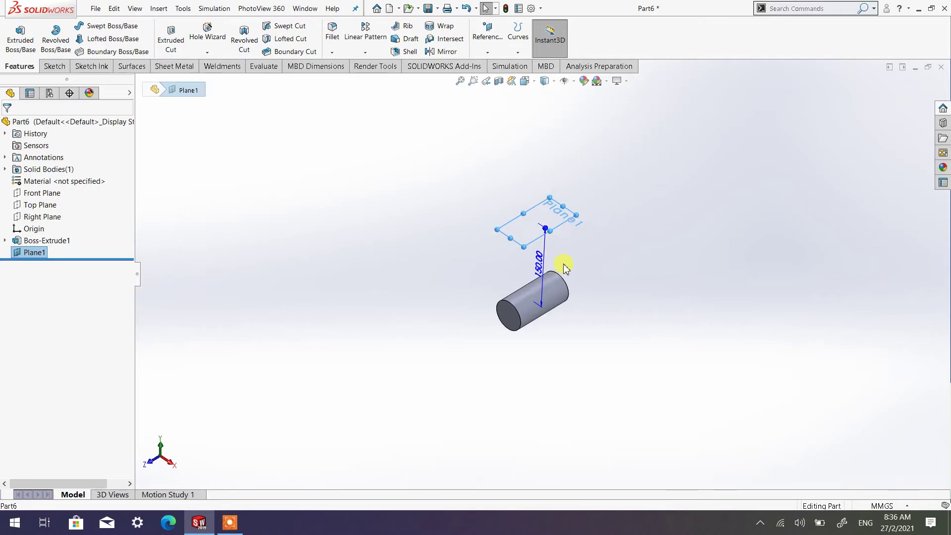
click(54, 66)
click(13, 33)
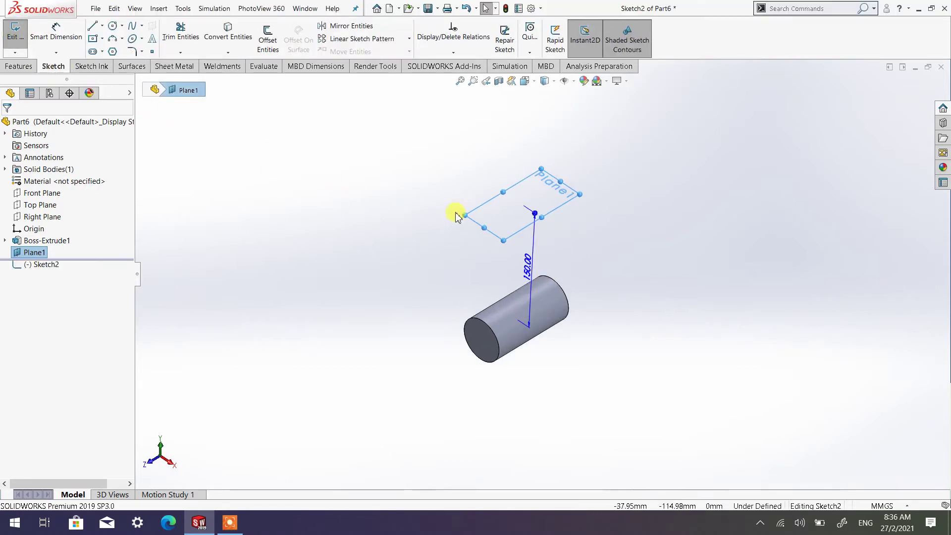
click(526, 81)
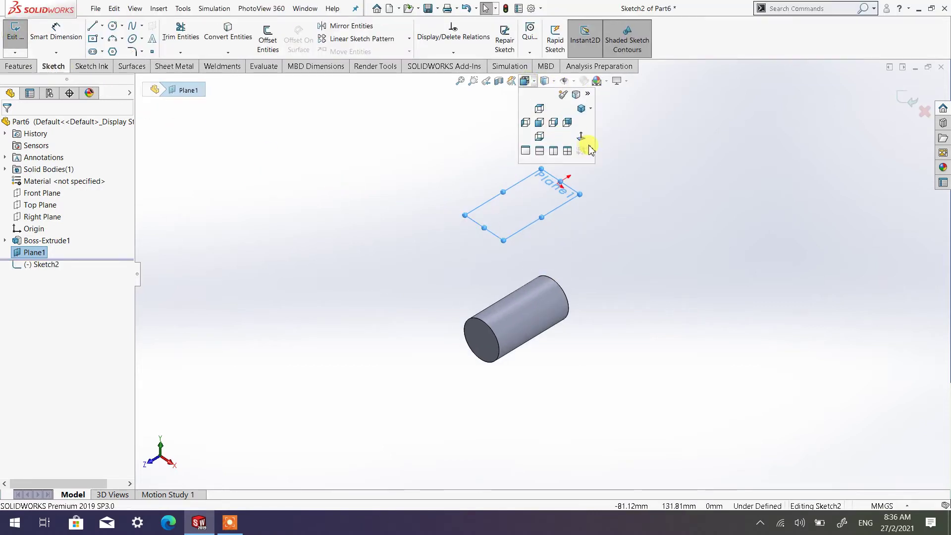
click(580, 138)
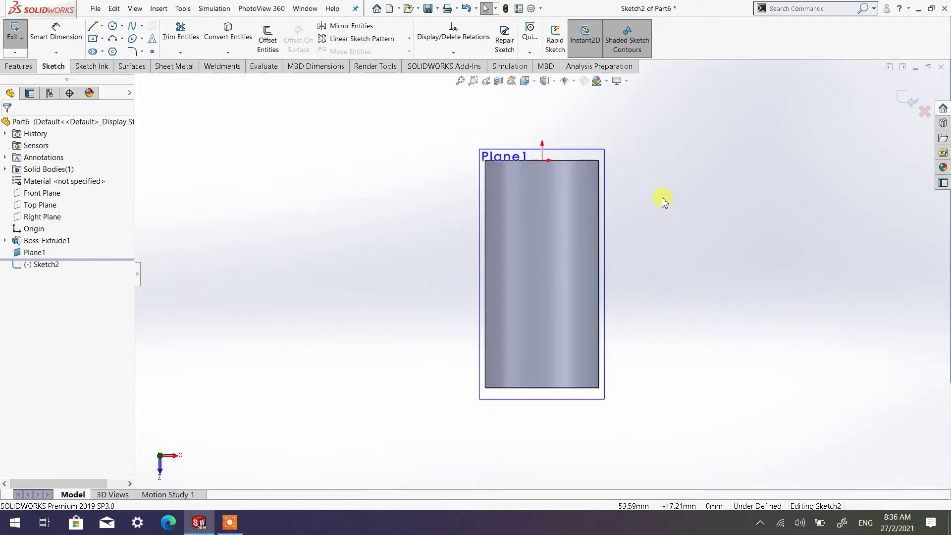
Step: Sketch a centre rectangle about 99 by 59 mm, centred about 150 mm from the origin, in line with the cylinder and beyond its origin end
click(99, 42)
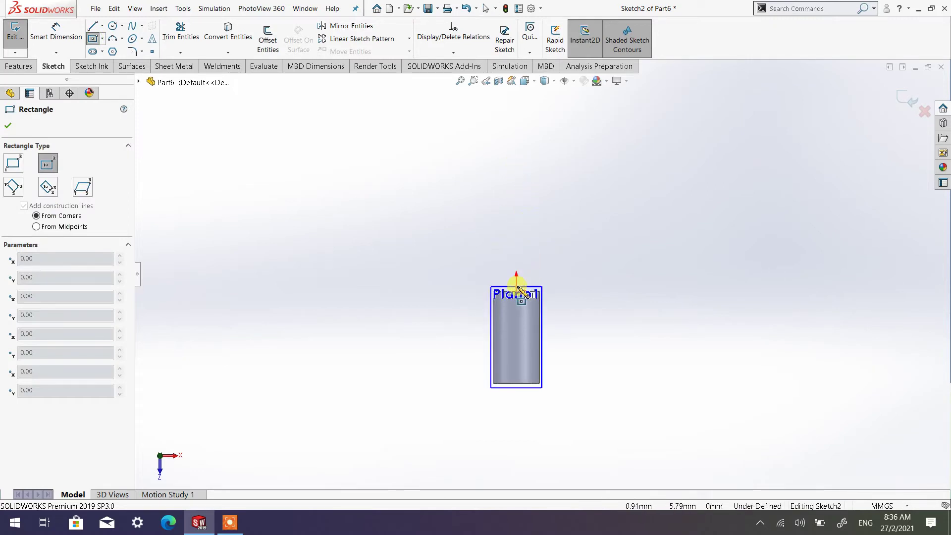
click(516, 152)
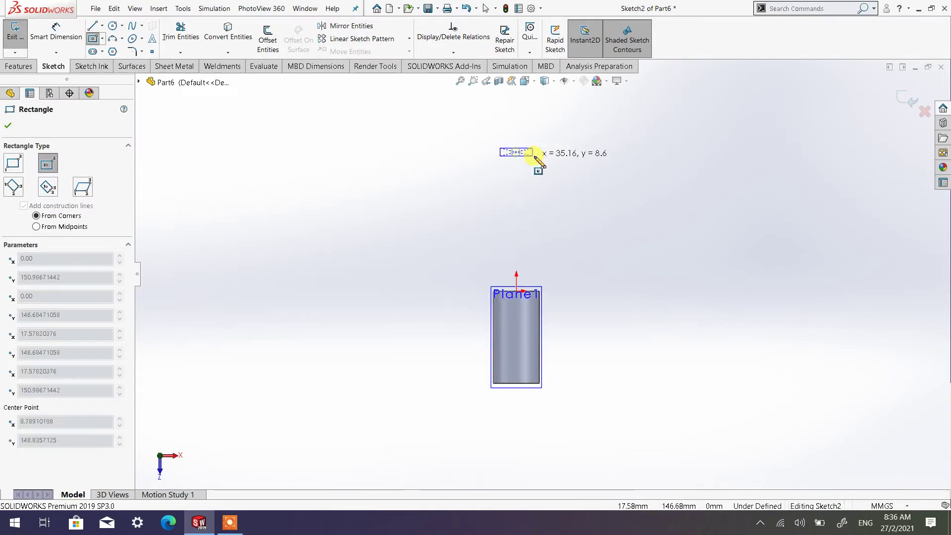
click(562, 178)
Step: Dimension the rectangle's horizontal side and set it to 80 mm
right_click(664, 170)
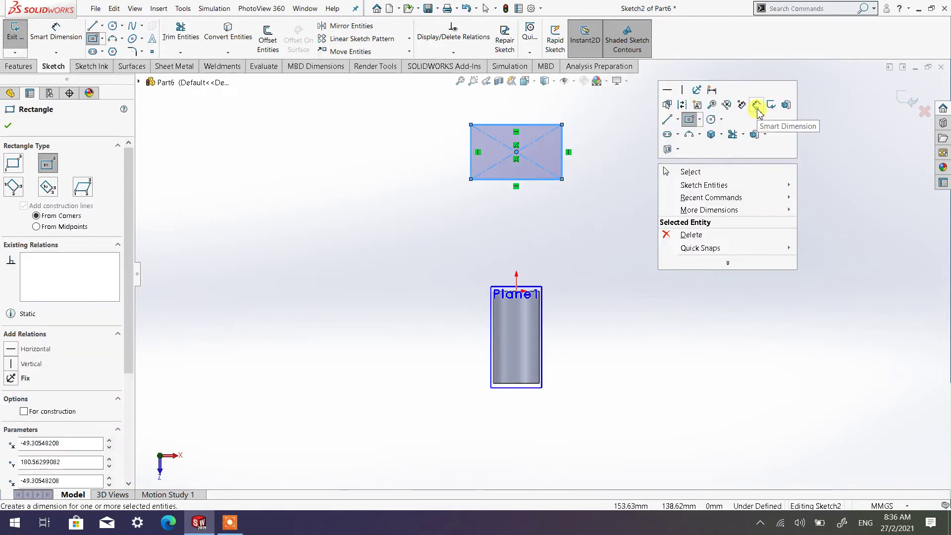
click(757, 105)
click(525, 125)
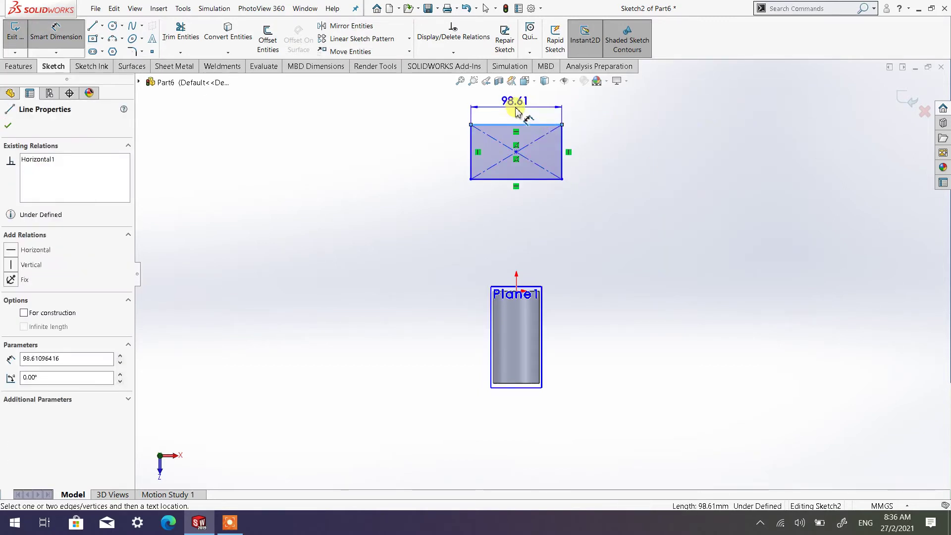
click(515, 110)
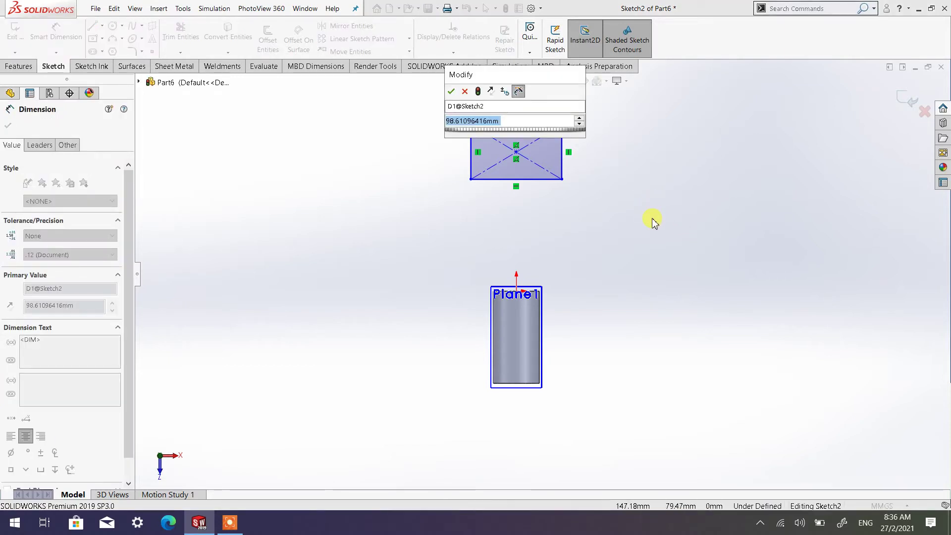
text(80)
click(451, 91)
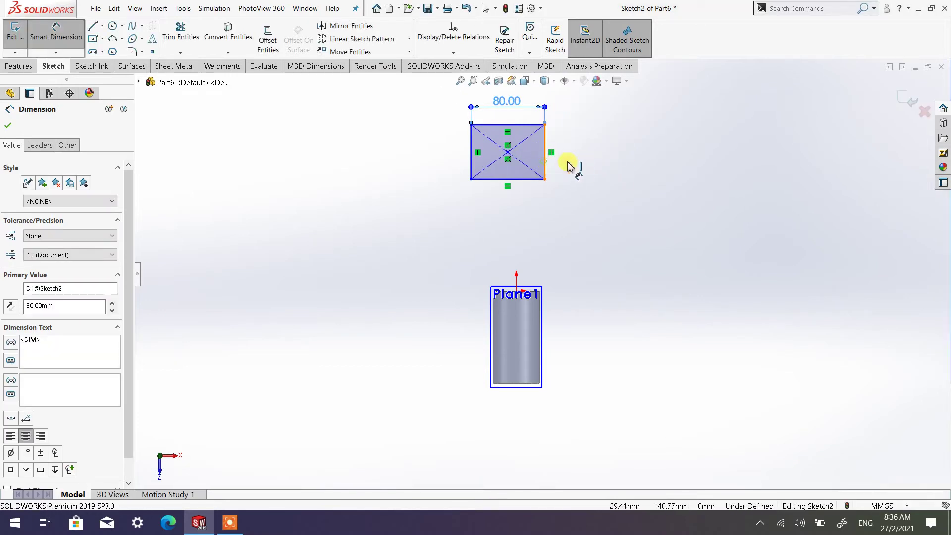
Step: Dimension the rectangle's vertical side and set it to 40 mm
click(568, 166)
click(603, 151)
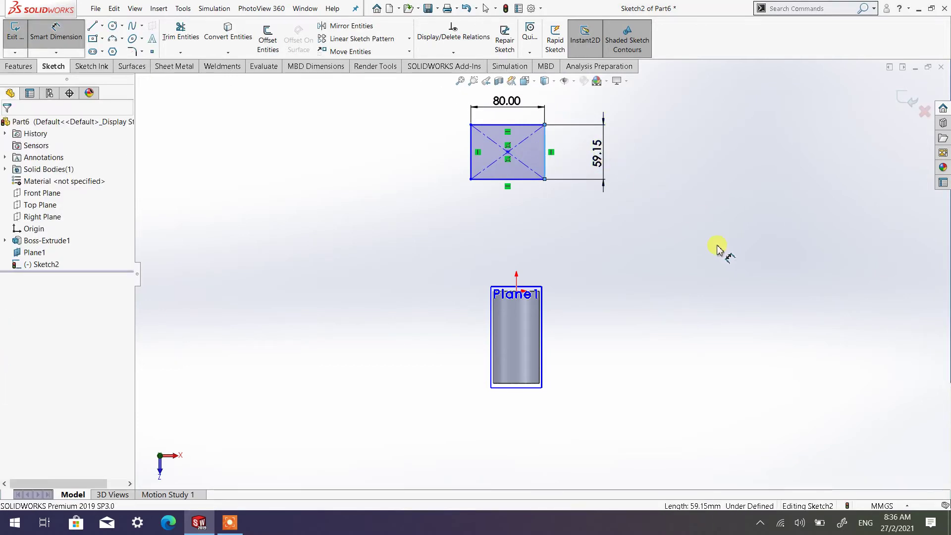
text(40)
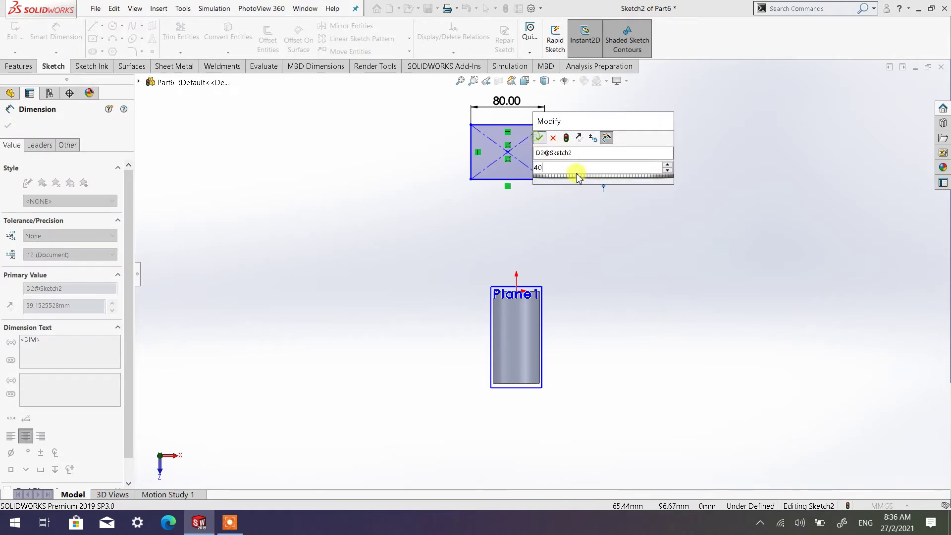
click(538, 138)
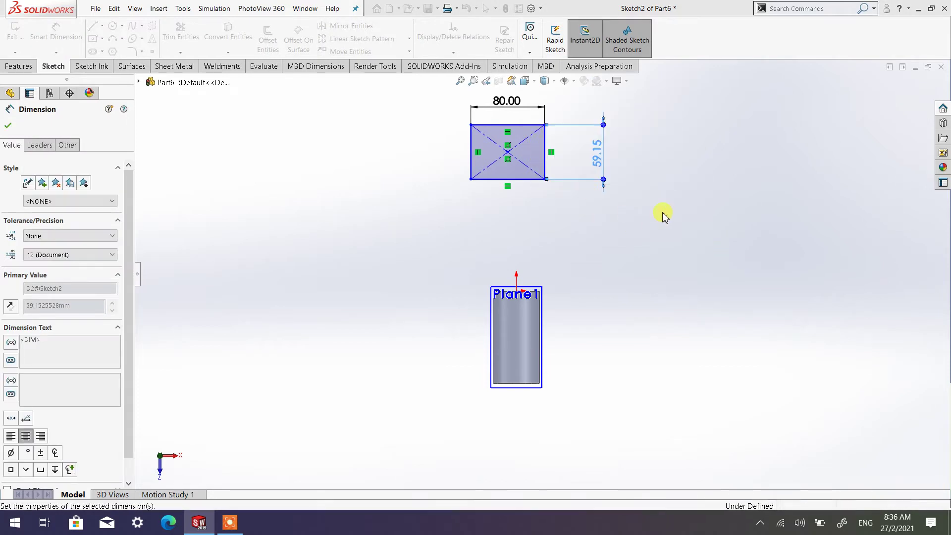
right_click(663, 213)
click(690, 245)
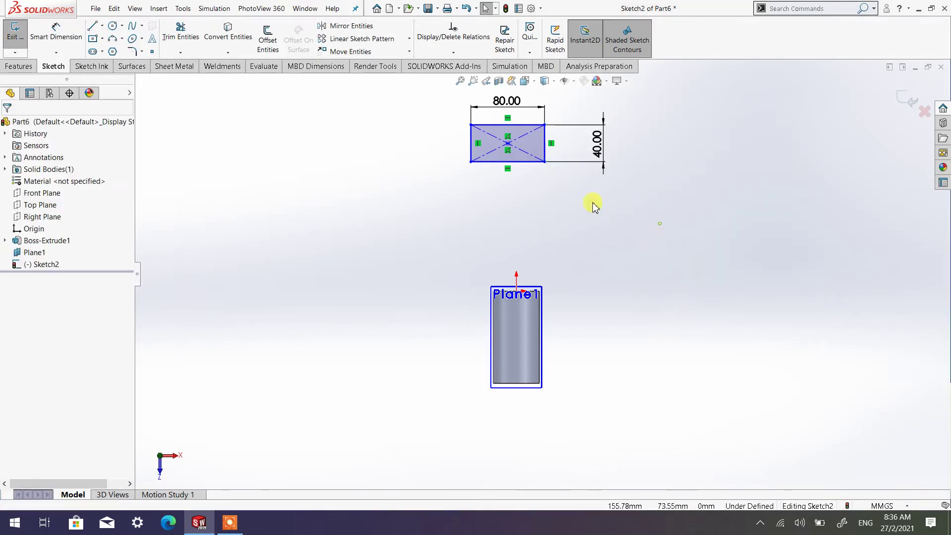
Step: Add a Vertical relation between the rectangle's centre point and the origin
click(507, 144)
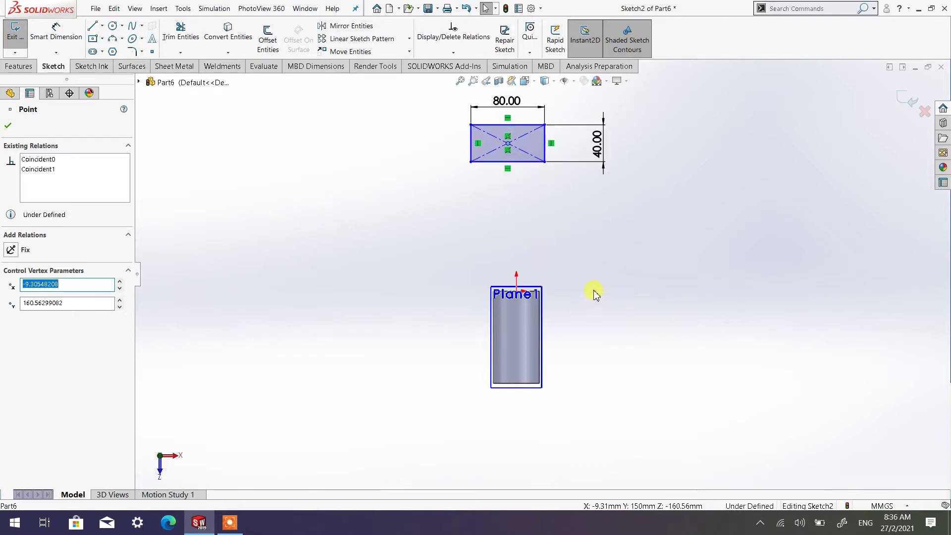
ctrl+click(516, 291)
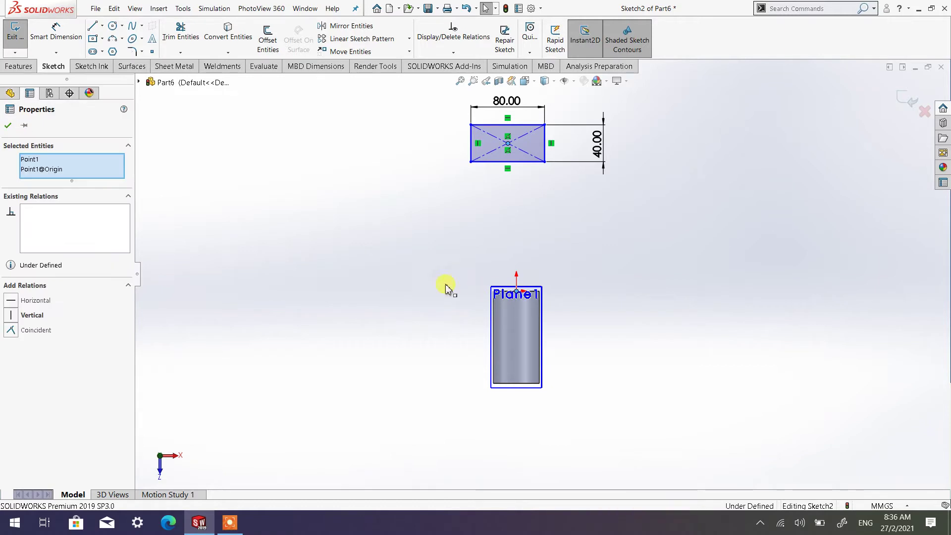
click(17, 316)
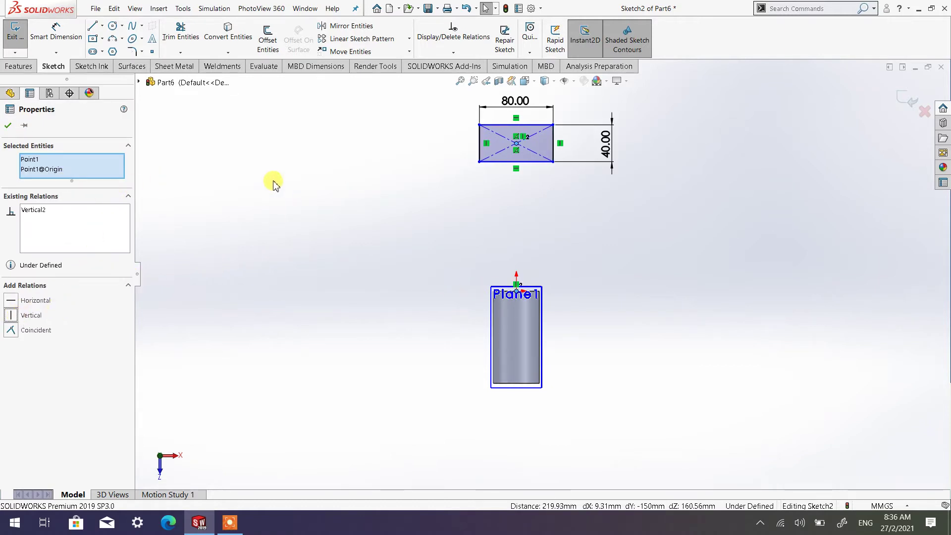
click(22, 127)
Step: Dimension the distance from the rectangle's centre point to the origin and set it to 180 mm
right_click(364, 188)
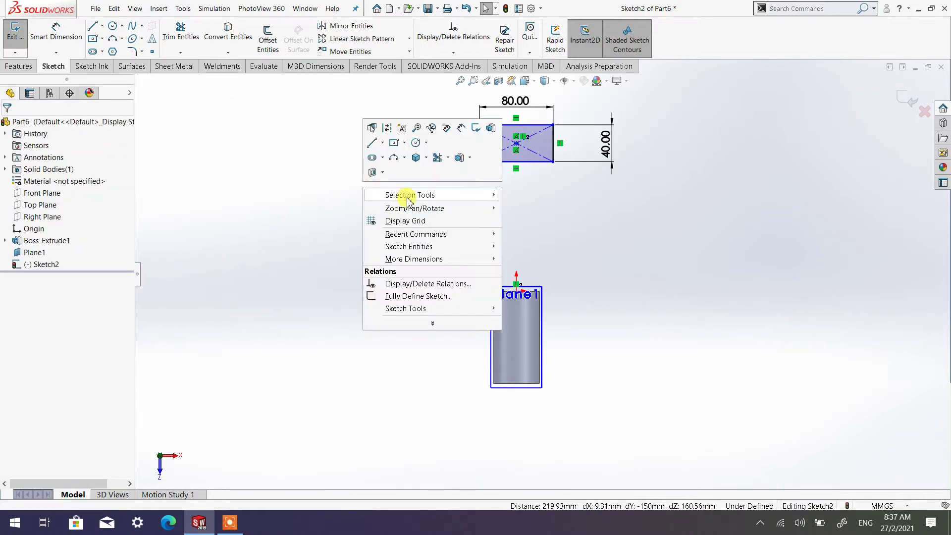
click(461, 128)
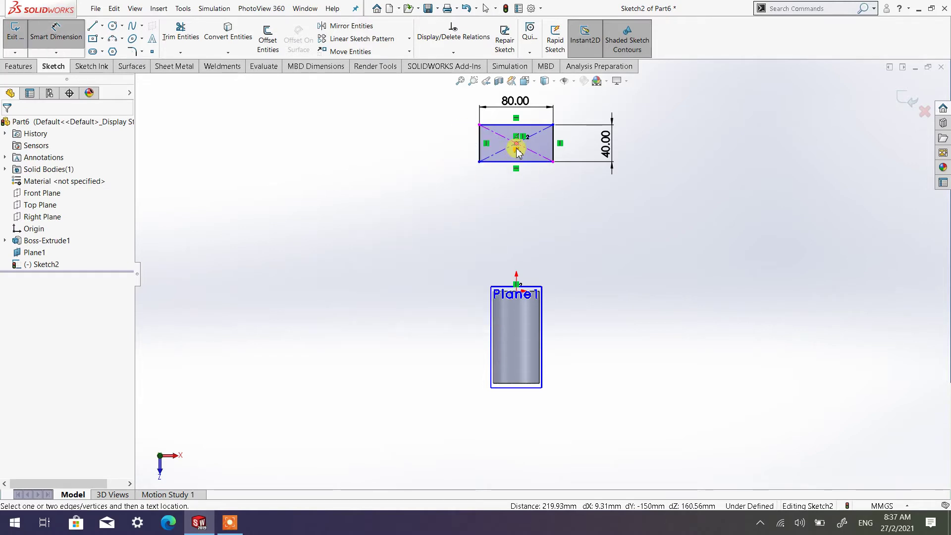
click(516, 144)
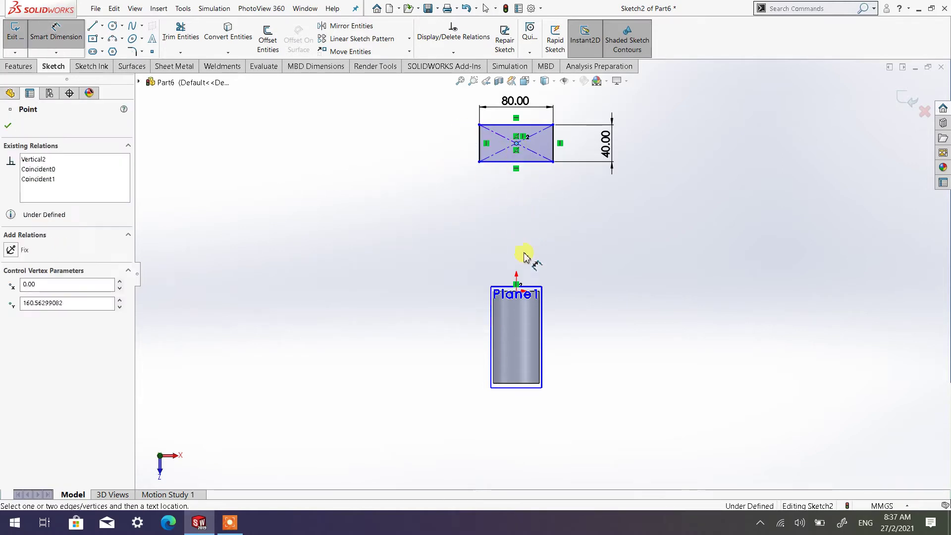
click(517, 290)
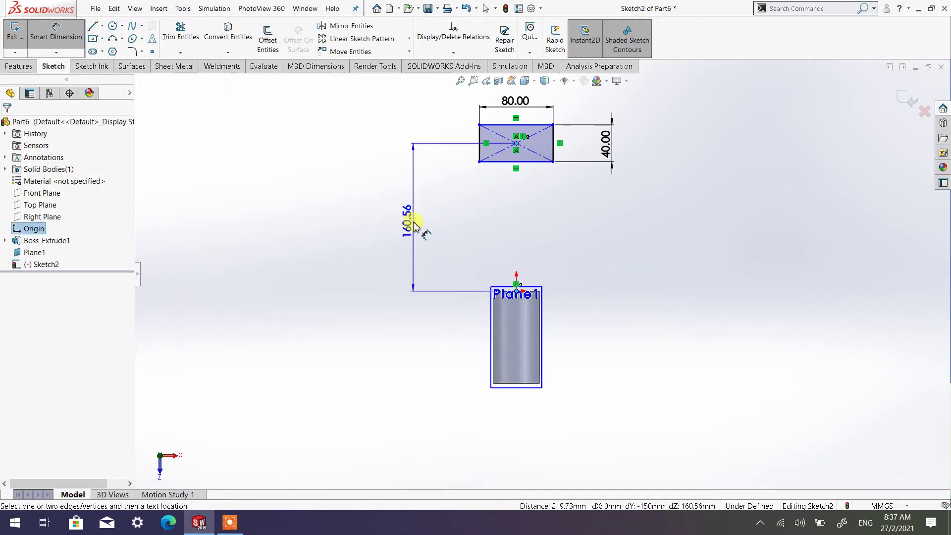
click(414, 220)
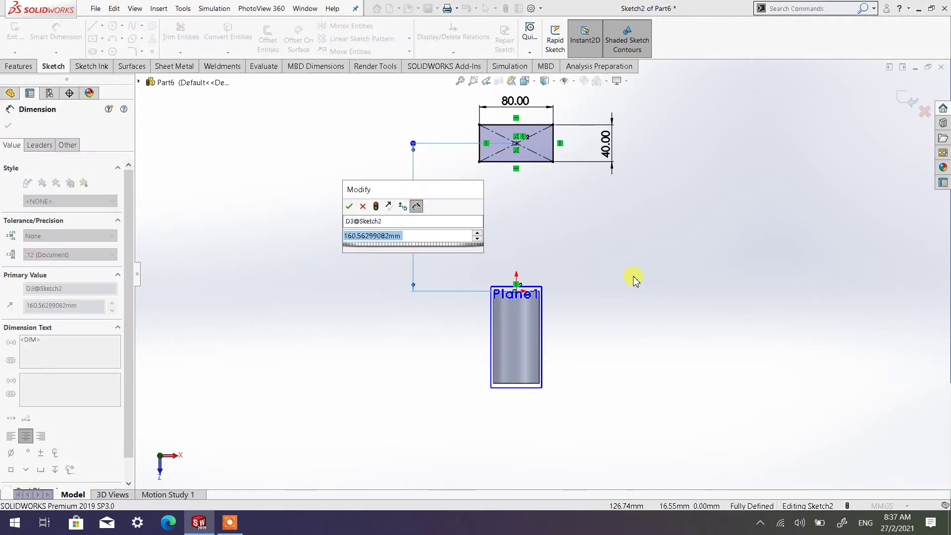
text(1)
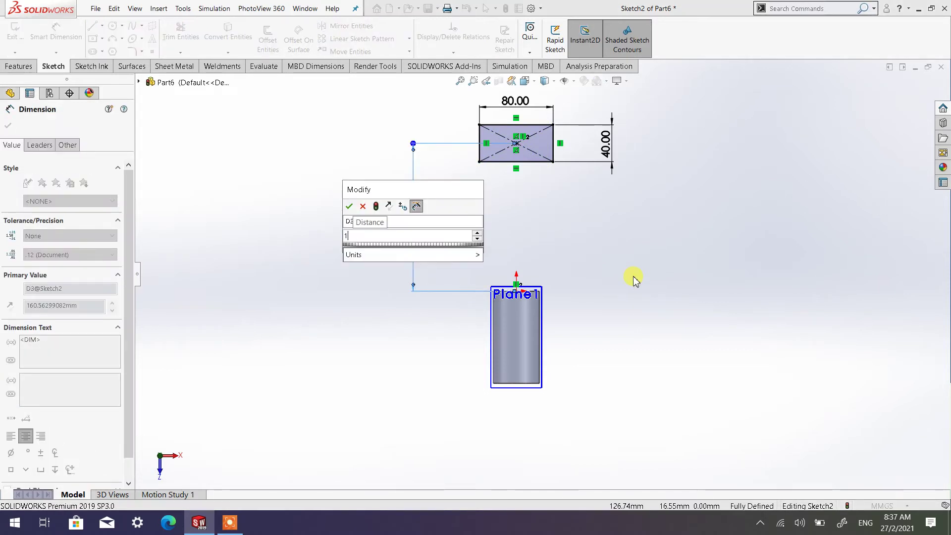
text(80)
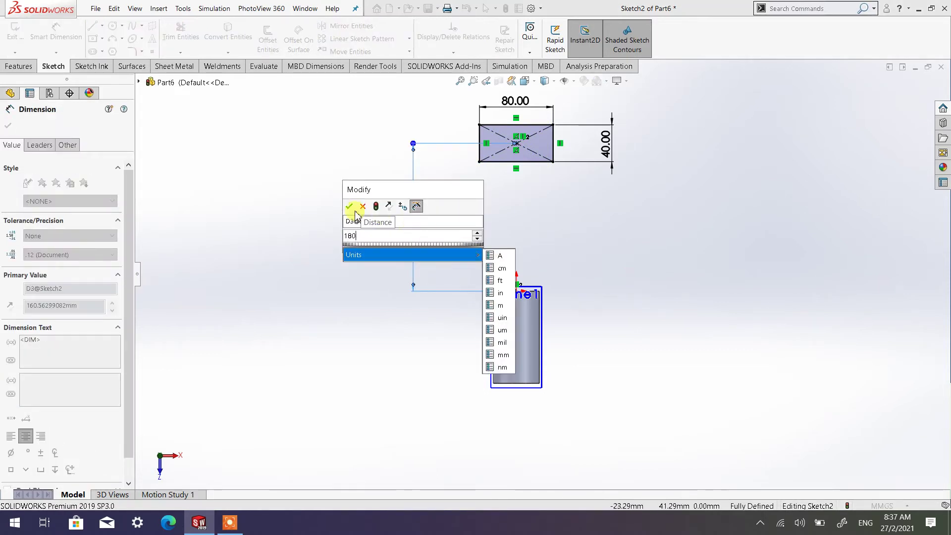
click(349, 206)
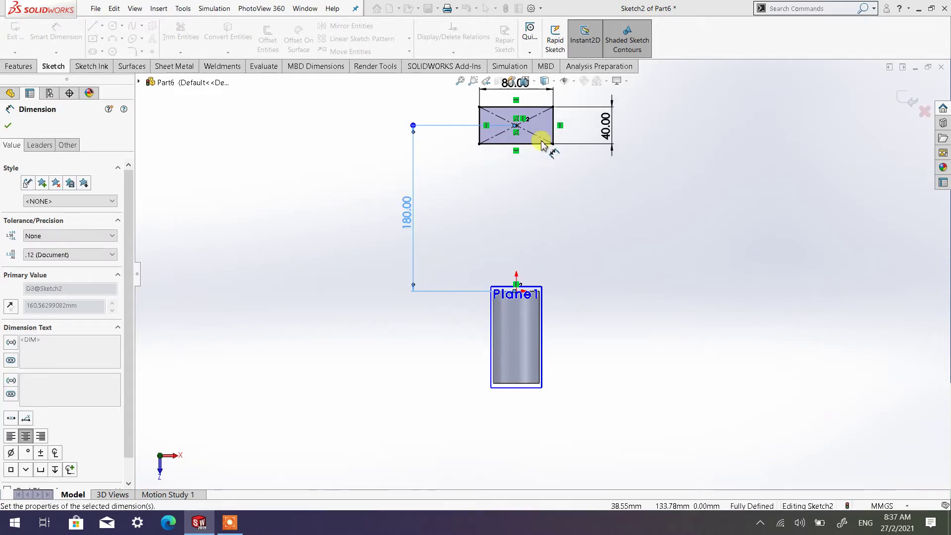
scroll(545, 223, up, 2)
scroll(535, 190, down, 2)
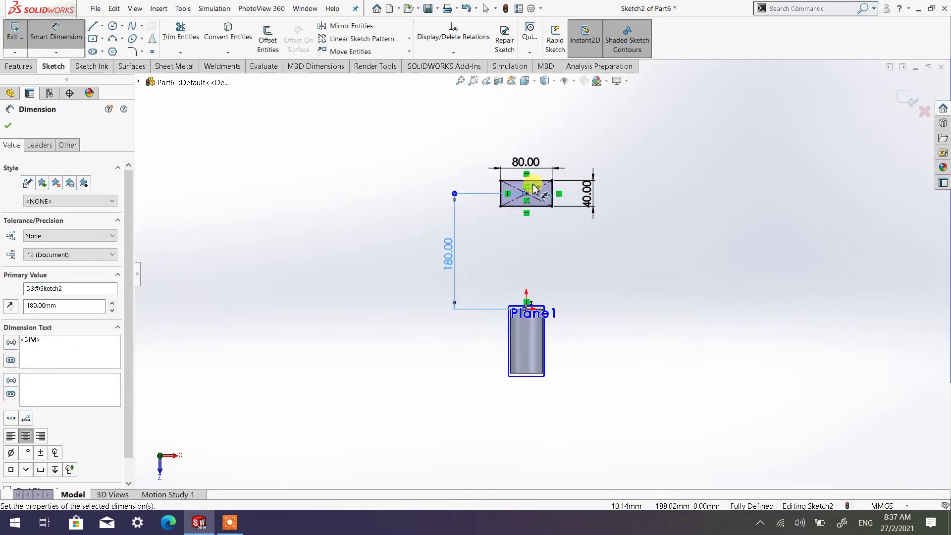
right_click(636, 315)
click(659, 329)
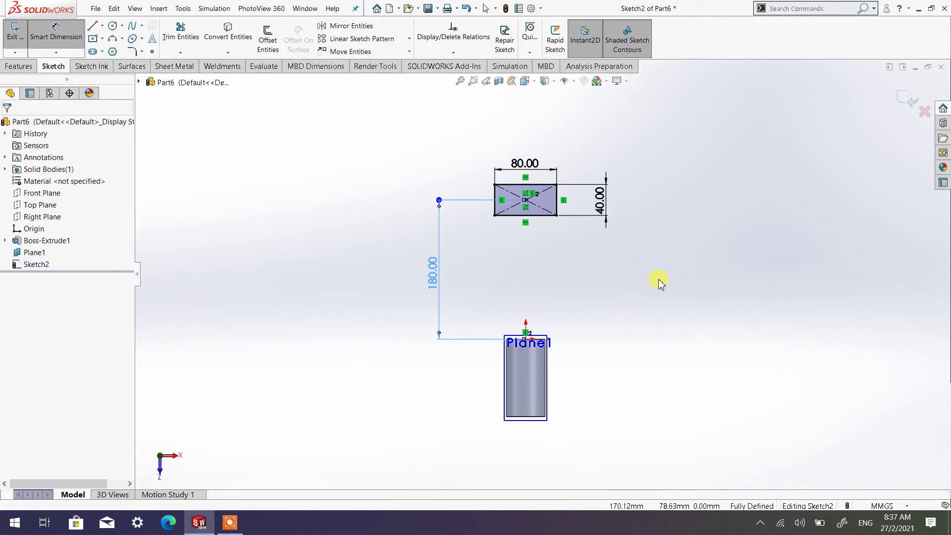
Step: Extrude the rectangle as a blind boss 100 mm deep, away from the cylinder, with Merge result on
mouse_move(713, 265)
middle_down()
mouse_move(587, 230)
mouse_move(518, 263)
mouse_move(567, 275)
mouse_move(582, 291)
middle_up()
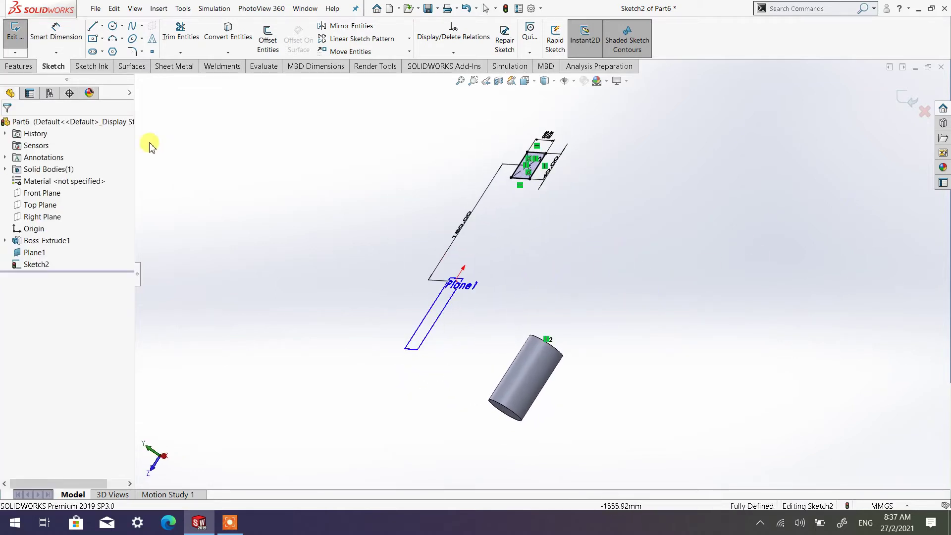
click(18, 66)
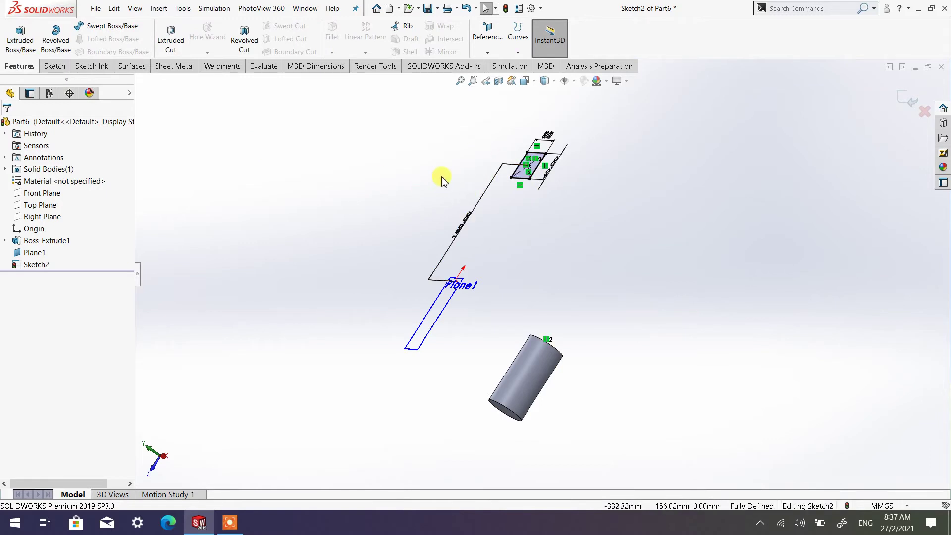
click(21, 36)
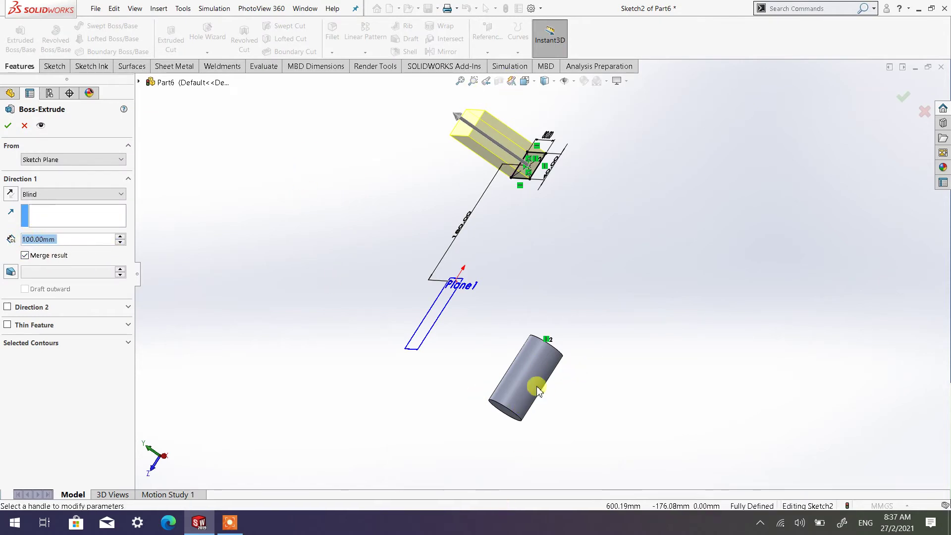
middle_drag(529, 410, 536, 372)
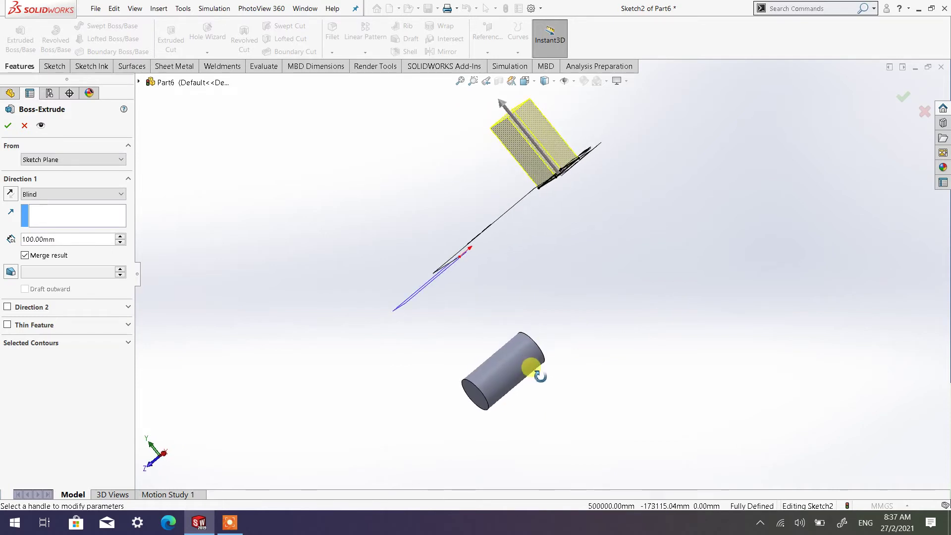
click(9, 126)
middle_drag(446, 149, 499, 231)
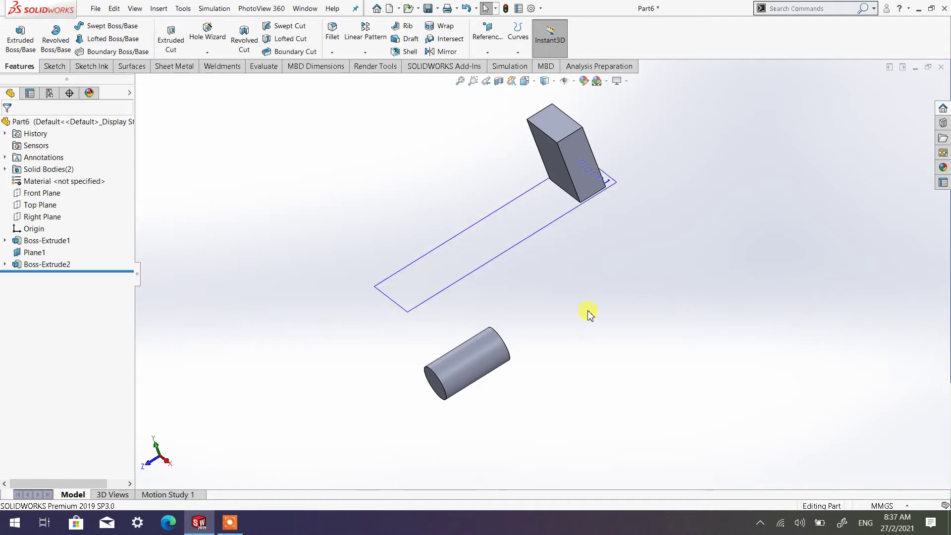
Step: Hide the offset reference plane, Plane1
right_click(529, 242)
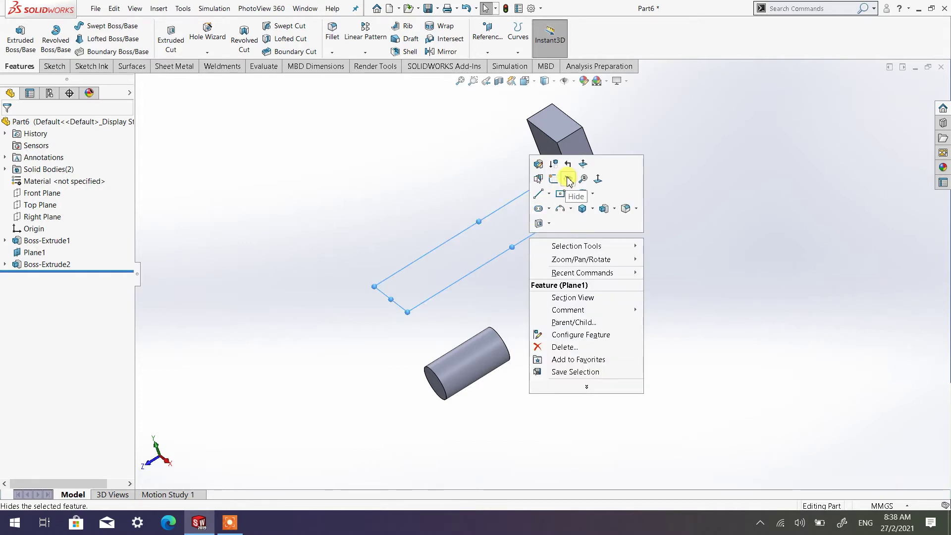
click(298, 218)
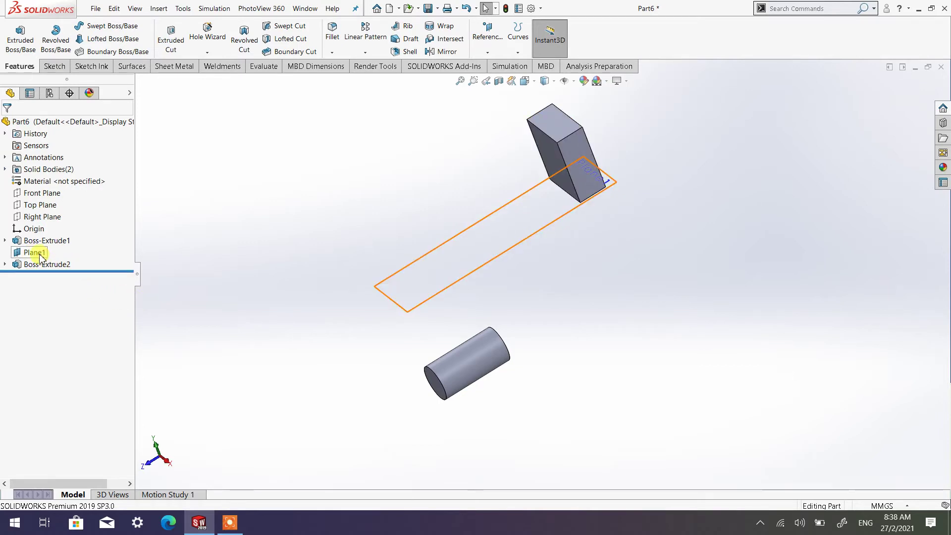
drag(40, 257, 501, 240)
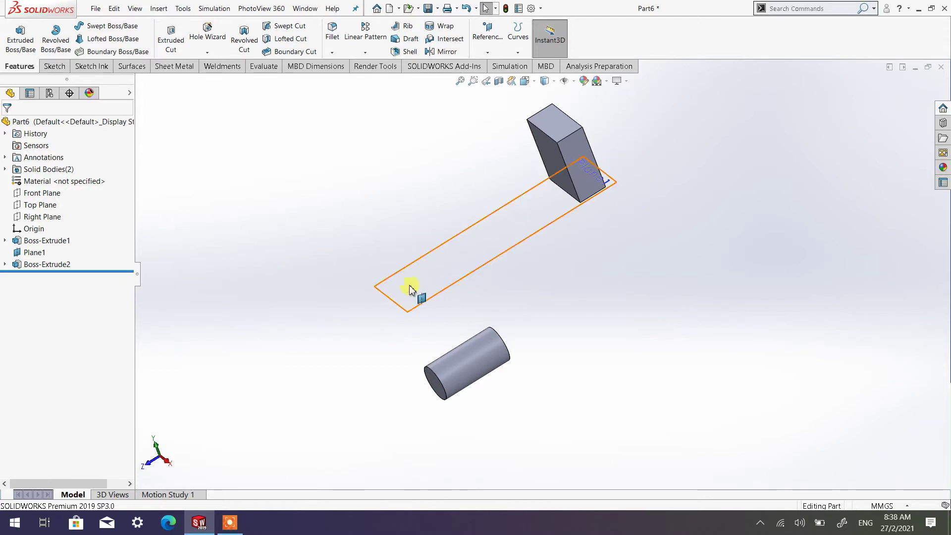
drag(409, 289, 590, 261)
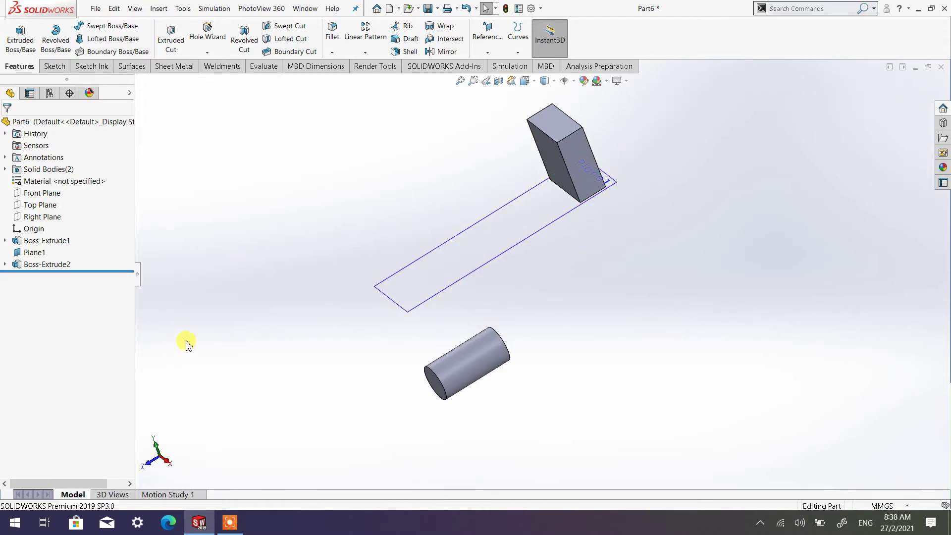
right_click(41, 256)
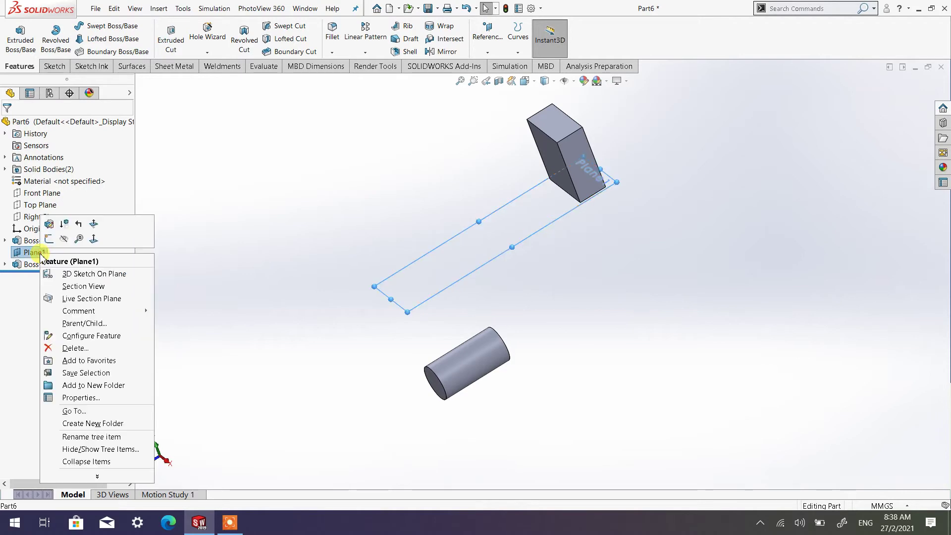
click(64, 240)
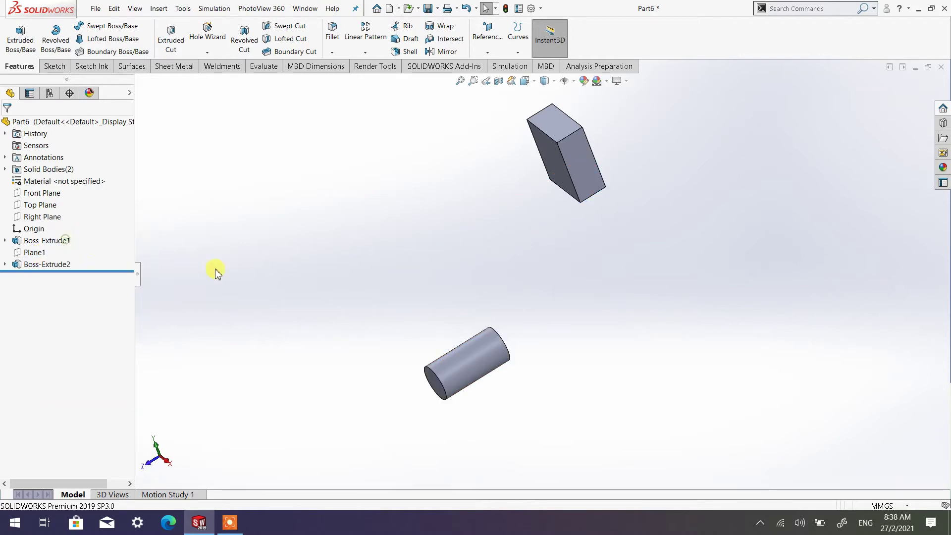
Step: Examine the block's lower face and the cylinder's end face nearest the block as the faces to connect
middle_drag(541, 303, 574, 272)
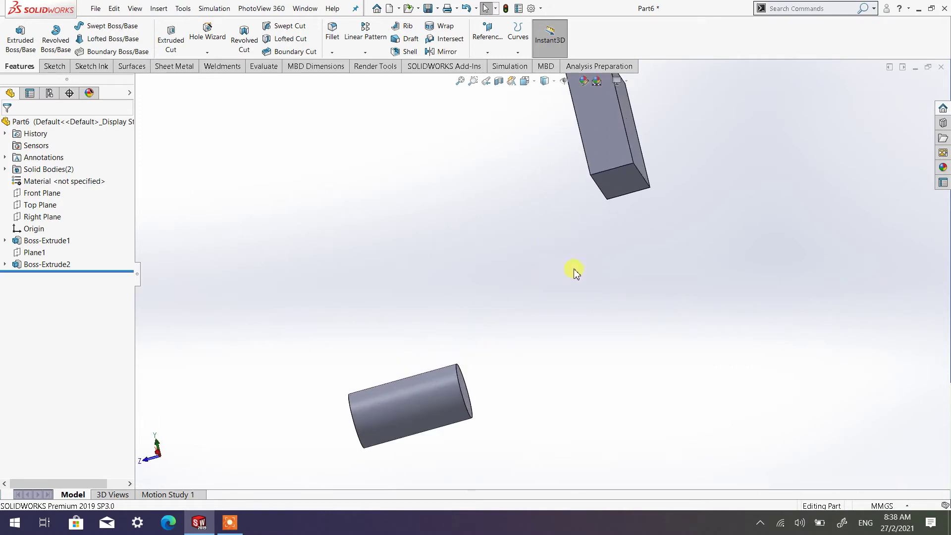
click(632, 194)
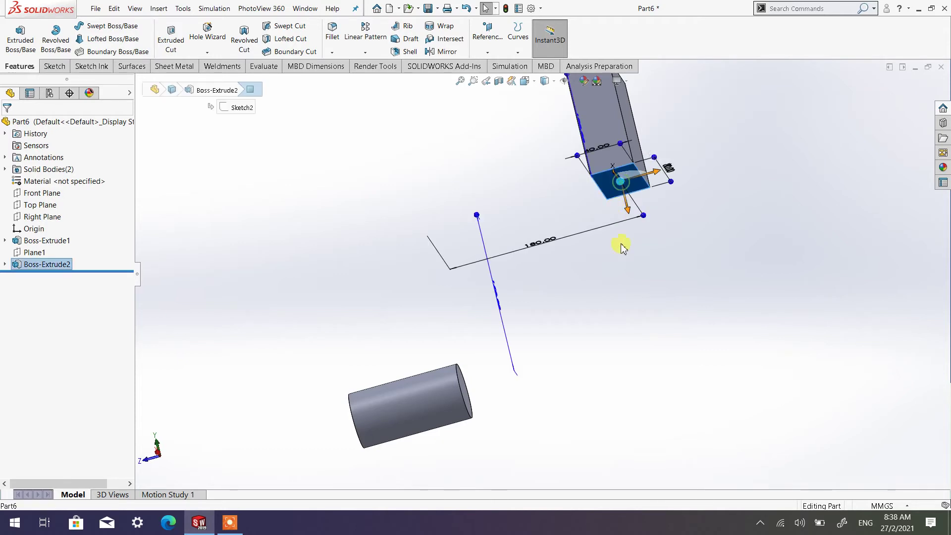
middle_drag(597, 355, 456, 378)
click(456, 382)
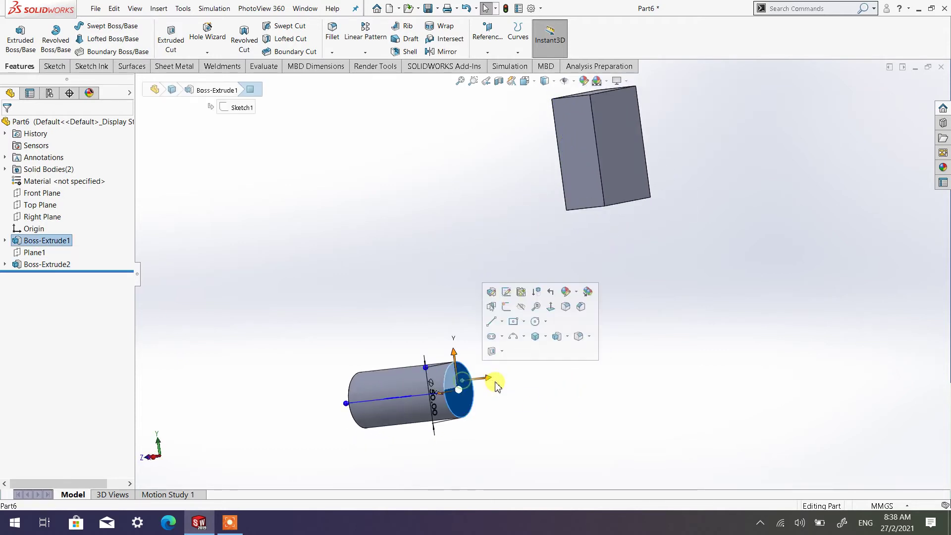
click(502, 403)
click(463, 389)
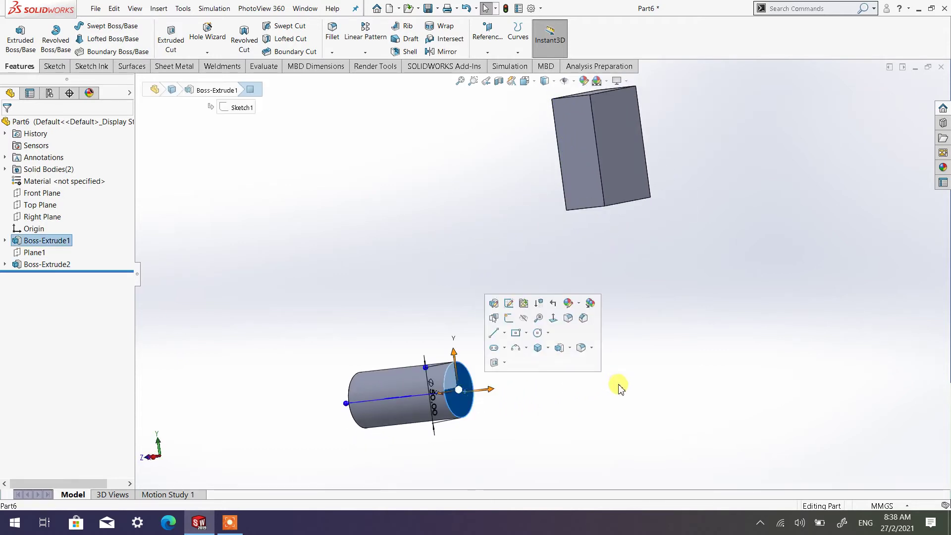
middle_drag(617, 384, 610, 232)
click(605, 223)
click(703, 342)
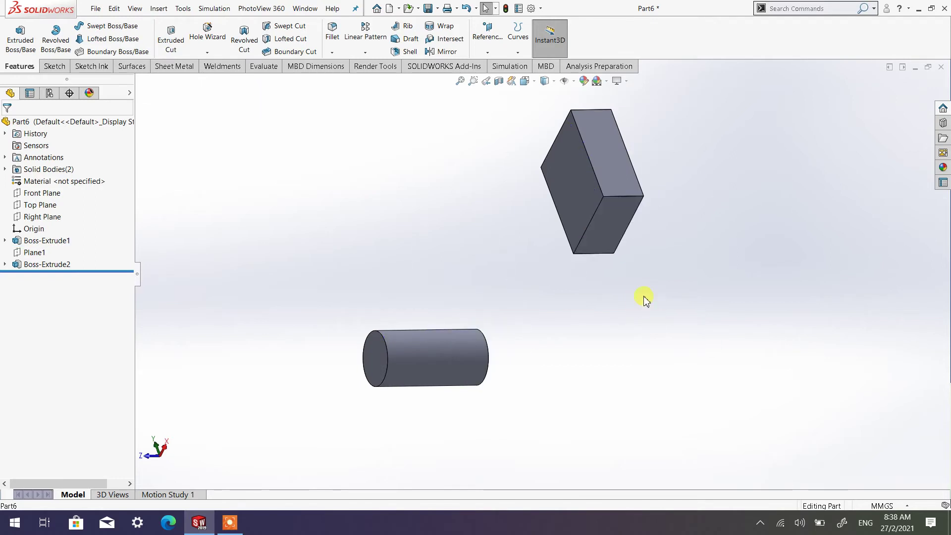
Step: Start a Boundary Boss/Base with the cylinder's end face nearest the block and the block's lower face as Direction 1 profiles
middle_drag(643, 298, 612, 355)
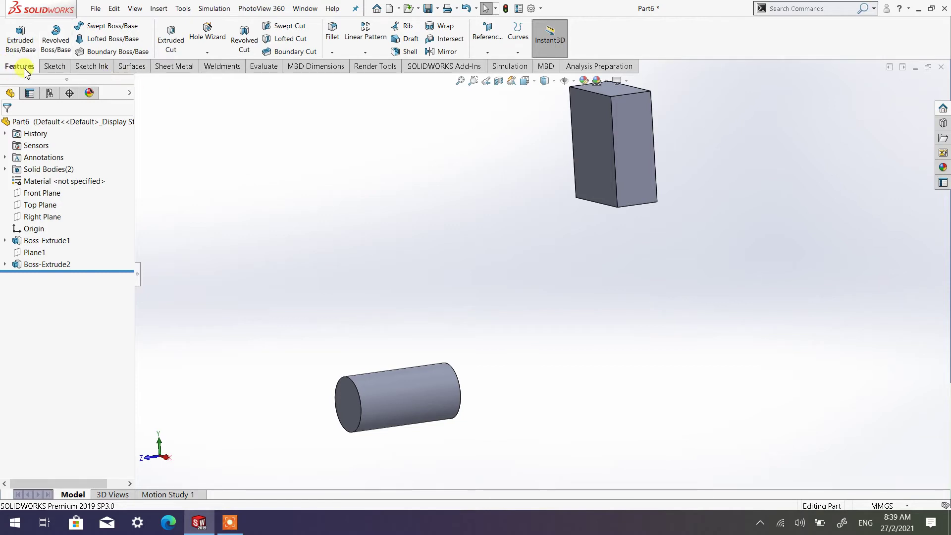
click(103, 52)
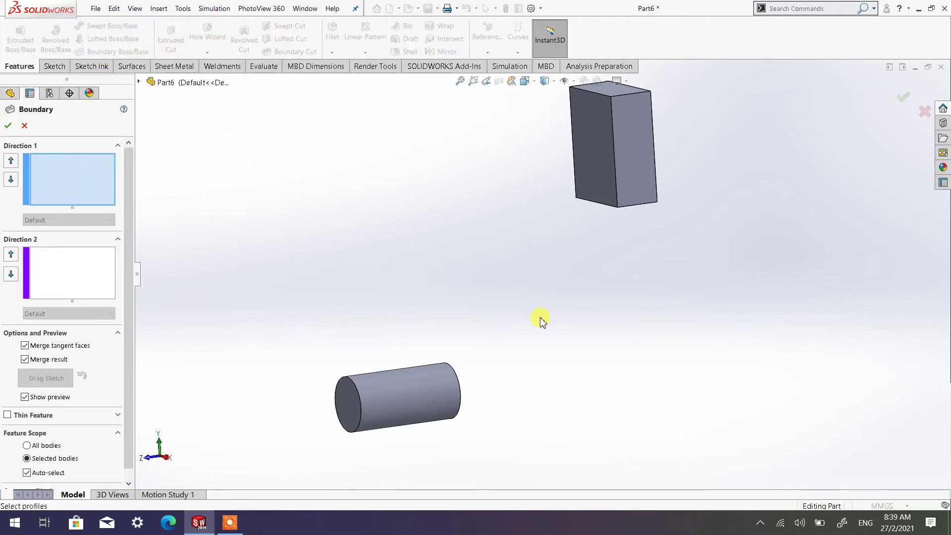
middle_drag(539, 321, 490, 239)
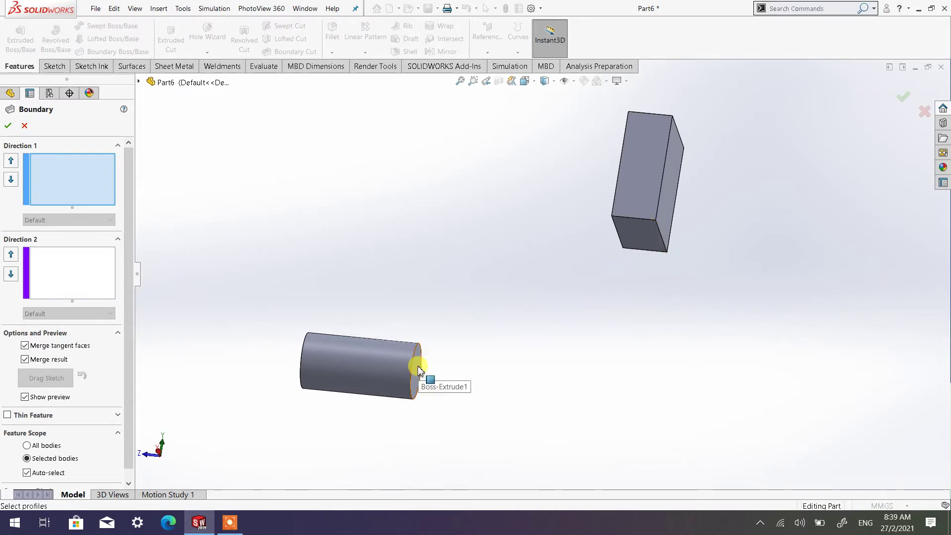
middle_drag(463, 319, 403, 382)
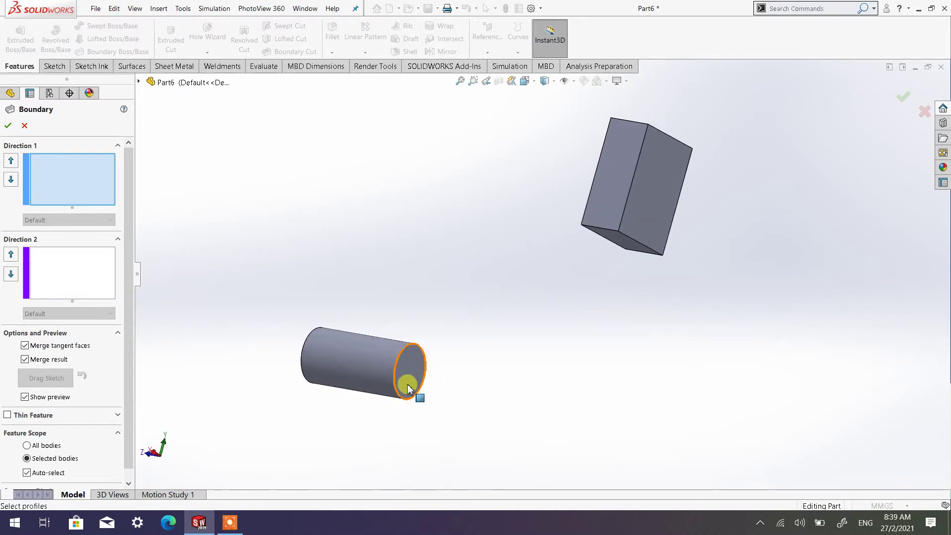
mouse_move(485, 370)
middle_down()
mouse_move(518, 314)
mouse_move(510, 357)
mouse_move(484, 339)
mouse_move(500, 344)
mouse_move(494, 354)
middle_up()
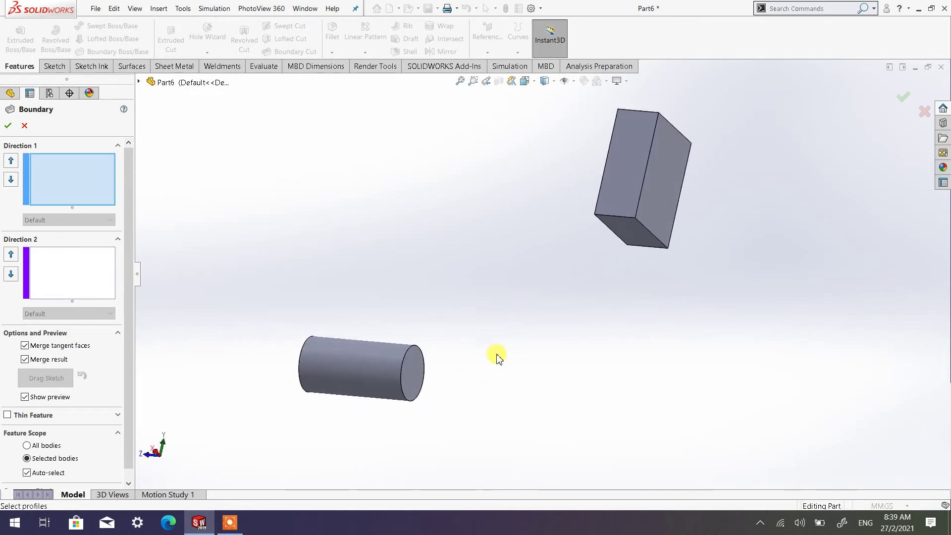
click(412, 381)
middle_drag(598, 350, 703, 453)
click(631, 241)
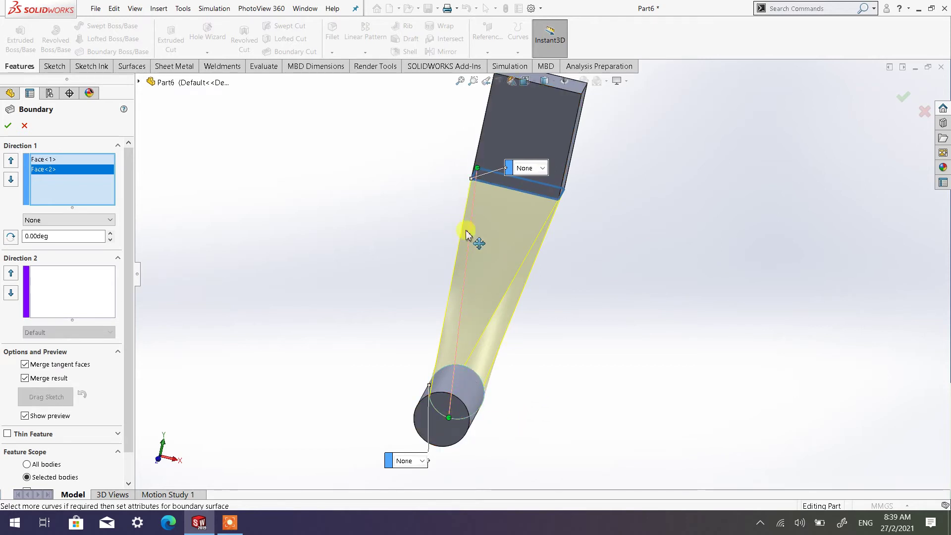
Step: Move the connector point on the cylinder's end edge to the side of the circle matching the connected corner of the block
middle_drag(568, 400, 544, 383)
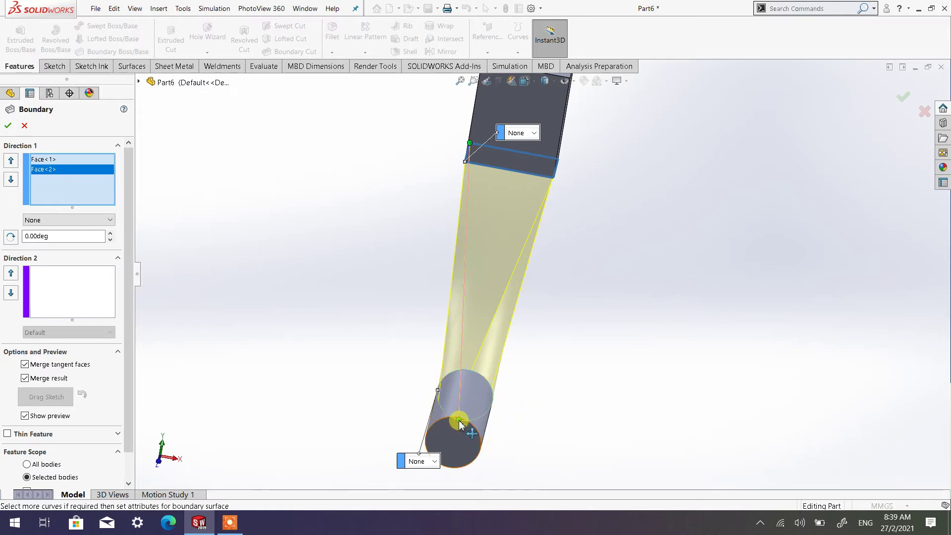
mouse_move(459, 420)
mouse_down()
mouse_move(416, 427)
mouse_move(410, 391)
mouse_up()
middle_drag(541, 405, 563, 322)
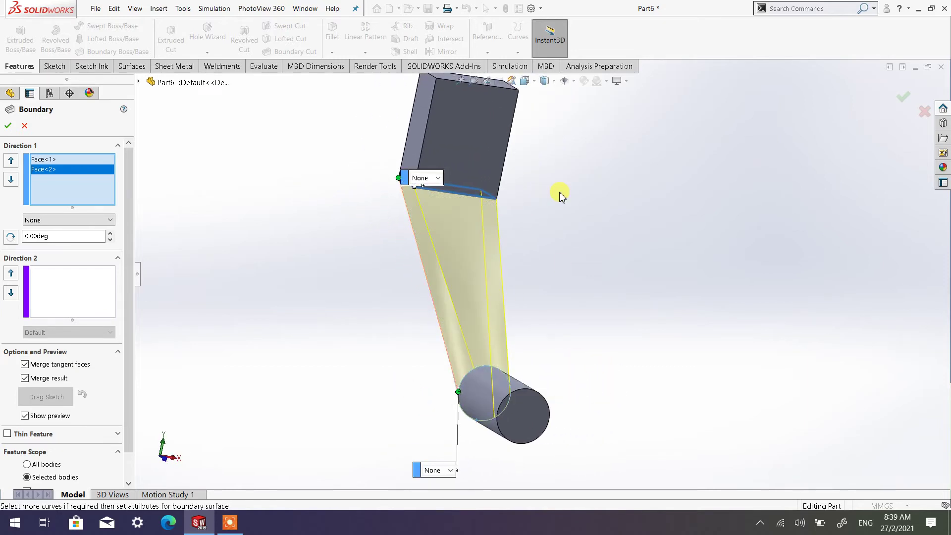
click(525, 80)
click(538, 123)
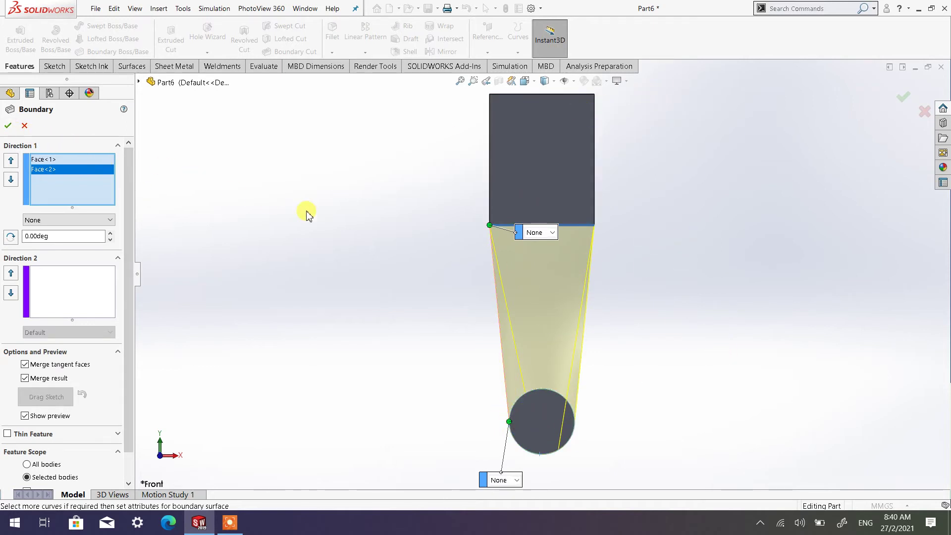
middle_drag(327, 231, 450, 314)
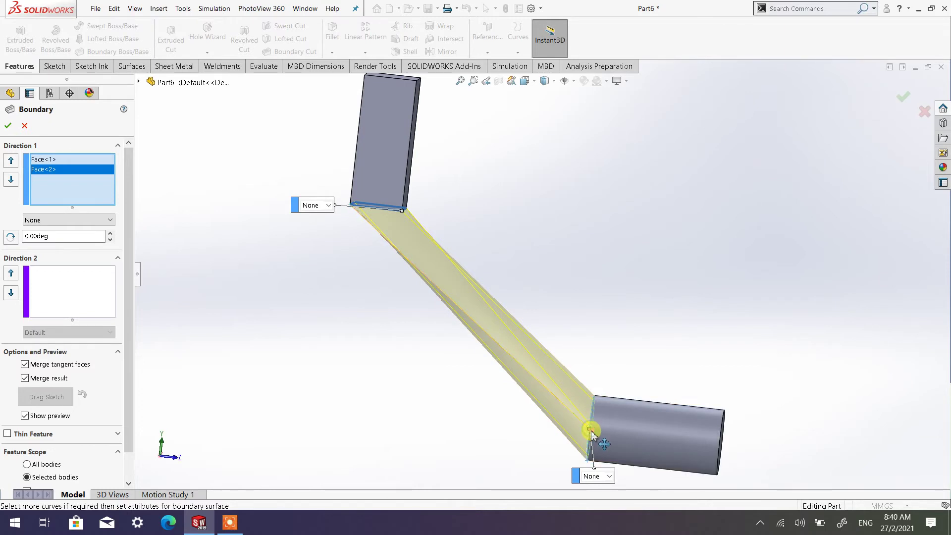
Step: Reposition the connector points along the cylinder's end edge until the boundary preview runs untwisted to the block's corners
mouse_move(592, 436)
mouse_down()
mouse_move(602, 437)
mouse_move(597, 429)
mouse_up()
middle_drag(632, 416, 618, 438)
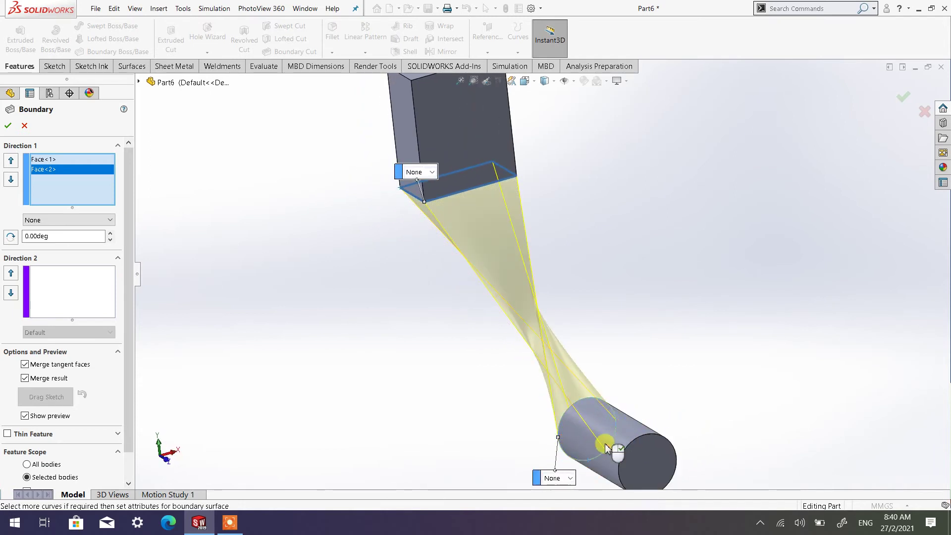
drag(605, 444, 599, 452)
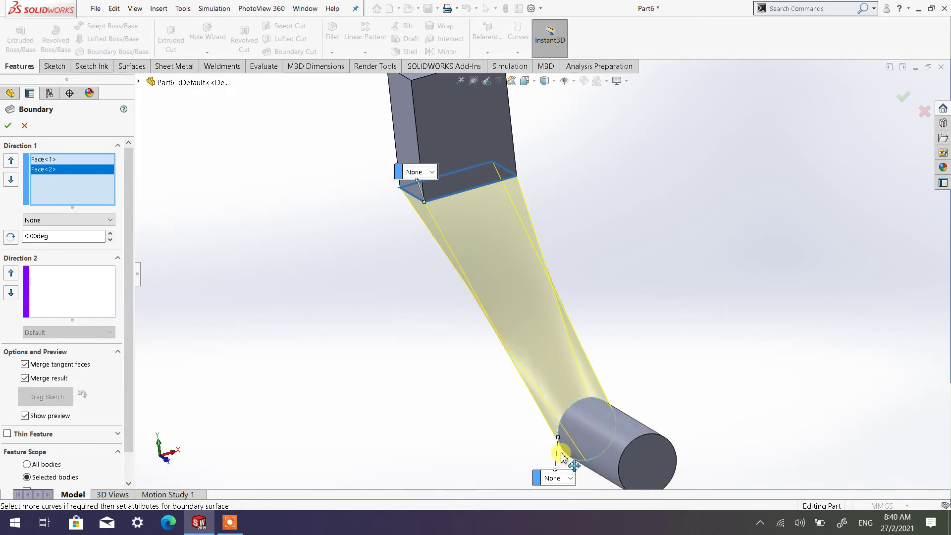
drag(561, 453, 563, 452)
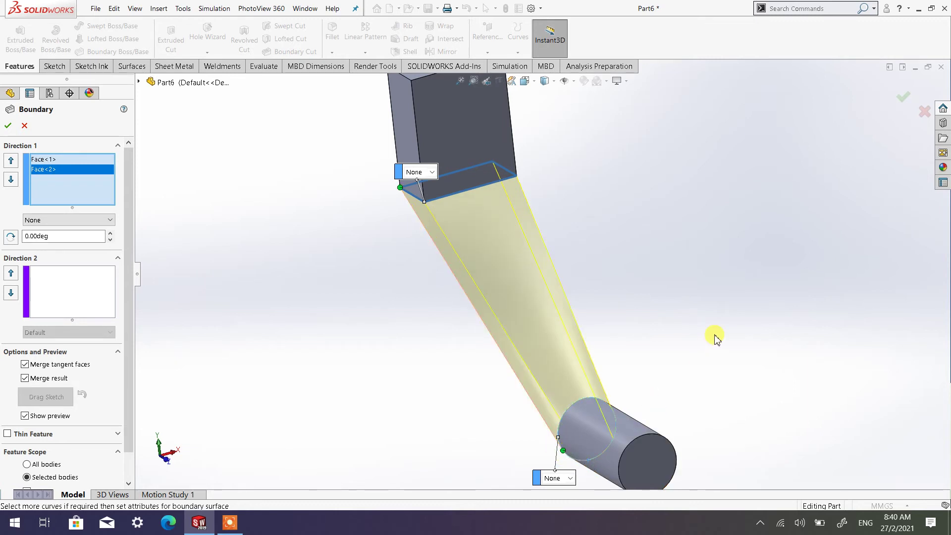
middle_drag(677, 388, 694, 329)
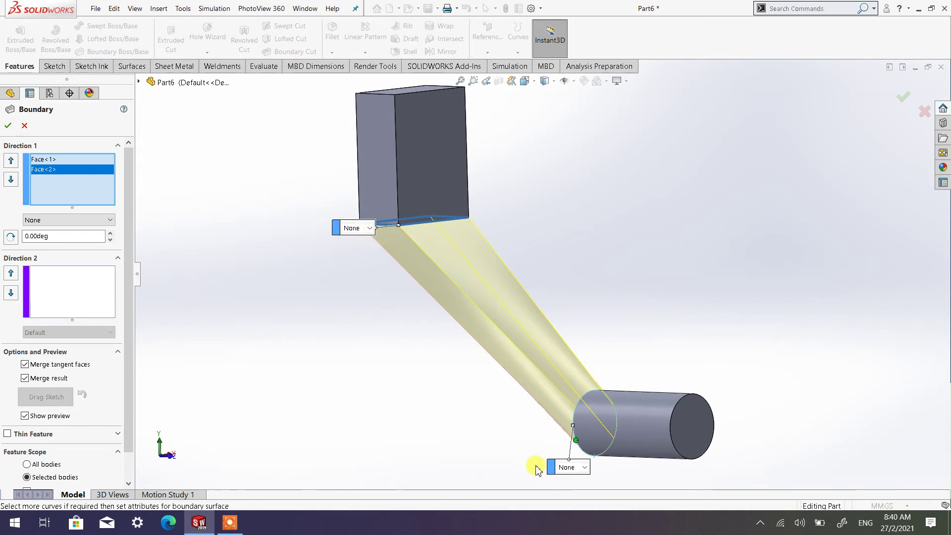
Step: Move the cylinder end's callout clear of the preview and set the block face's end condition to Normal To Profile
drag(552, 466, 636, 363)
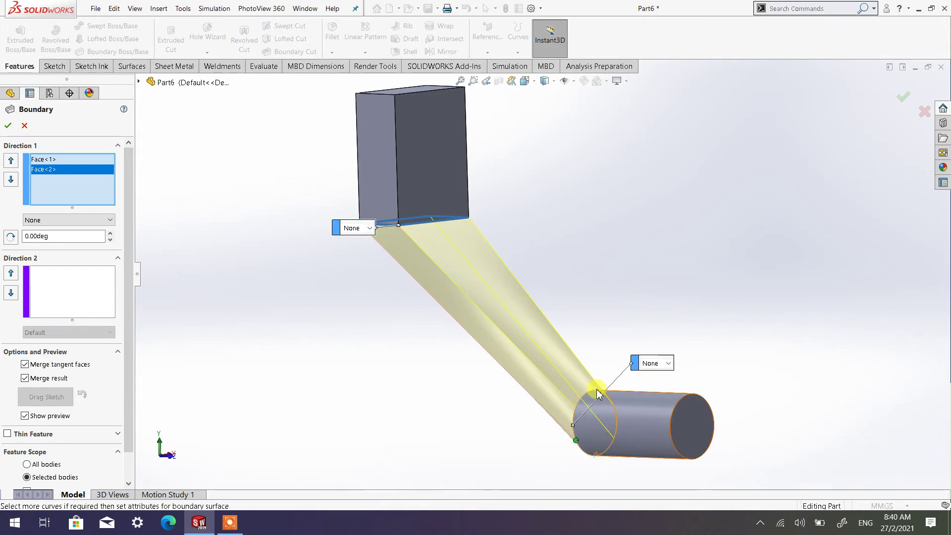
scroll(608, 434, down, 1)
middle_drag(608, 434, 639, 434)
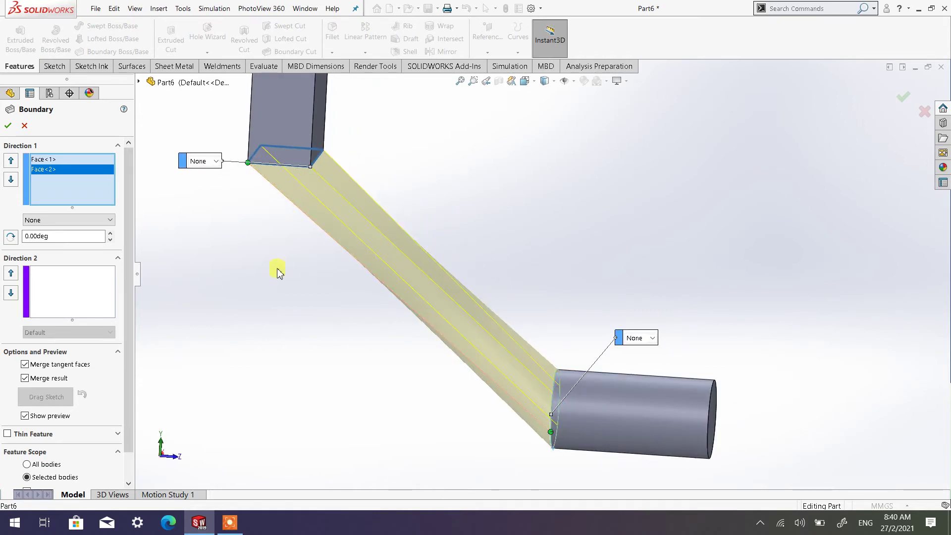
middle_drag(280, 273, 234, 206)
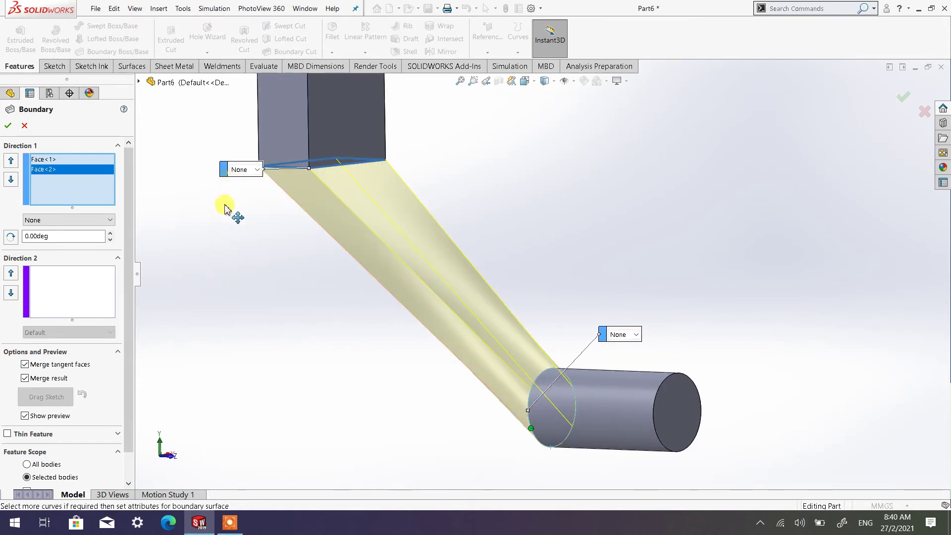
middle_drag(399, 185, 400, 213)
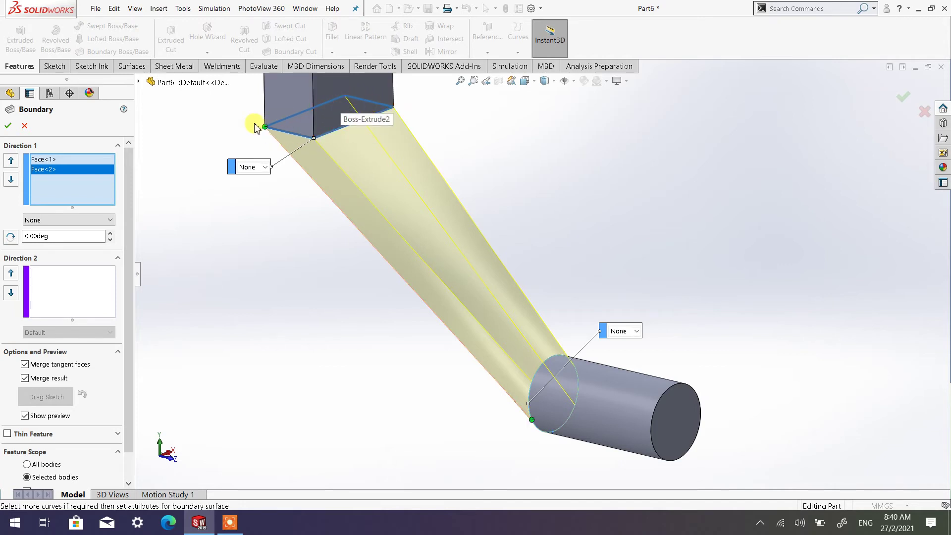
click(265, 167)
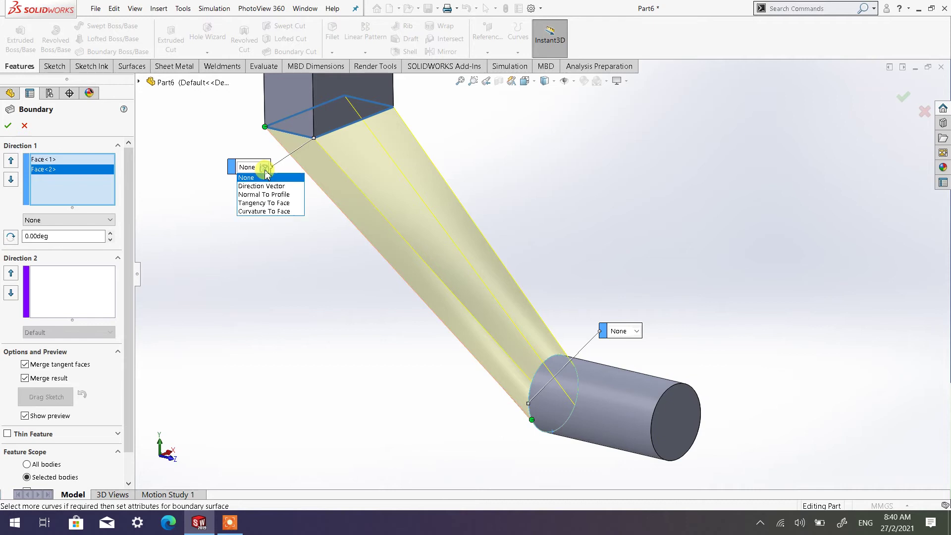
click(271, 195)
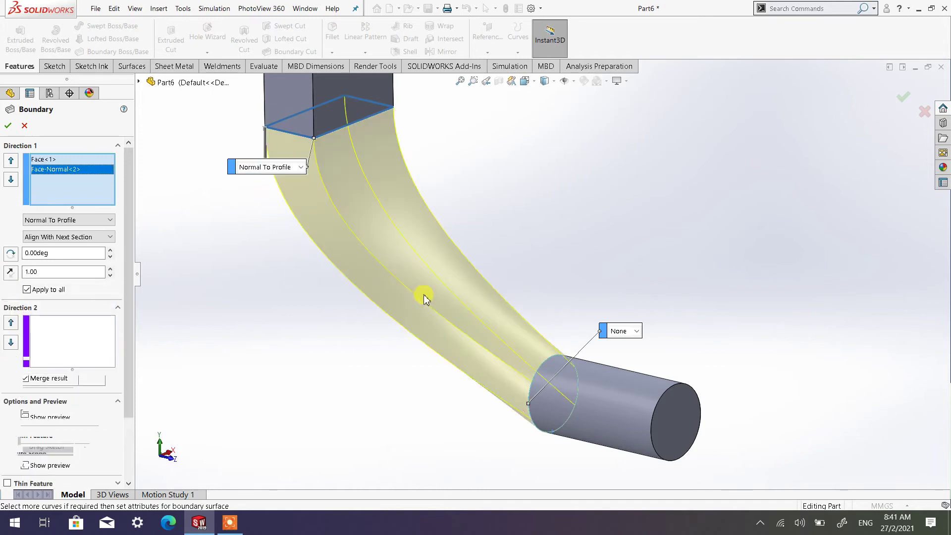
Step: Set the end condition at the cylinder's end face to Normal To Profile
middle_drag(498, 227, 509, 202)
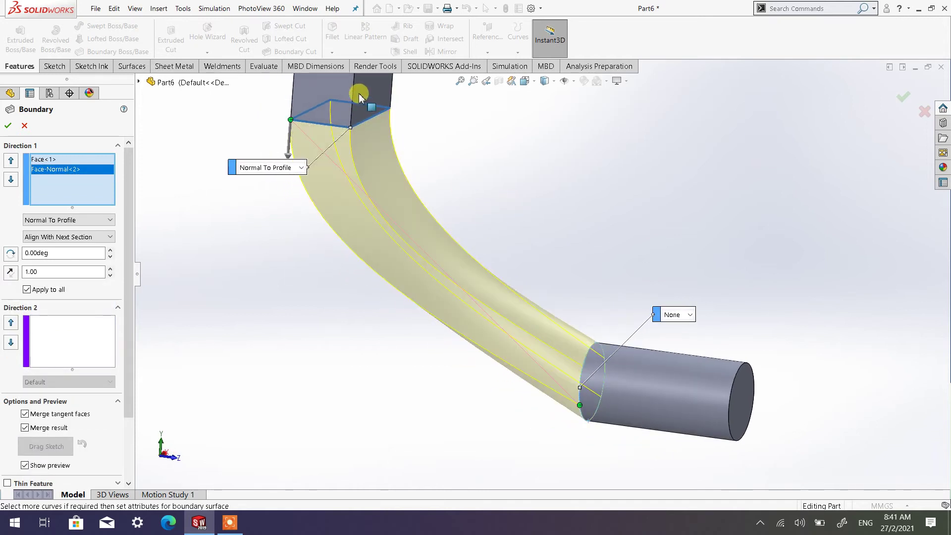
click(690, 315)
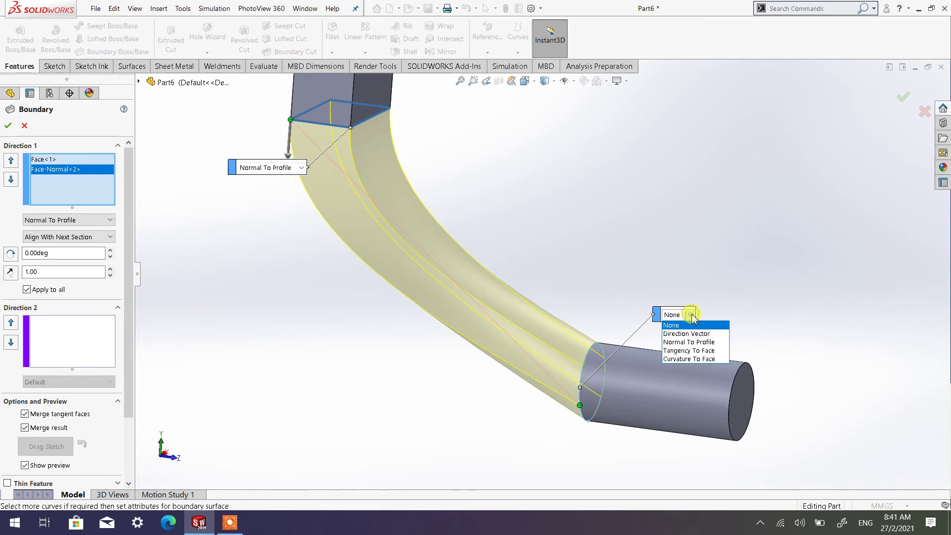
click(690, 342)
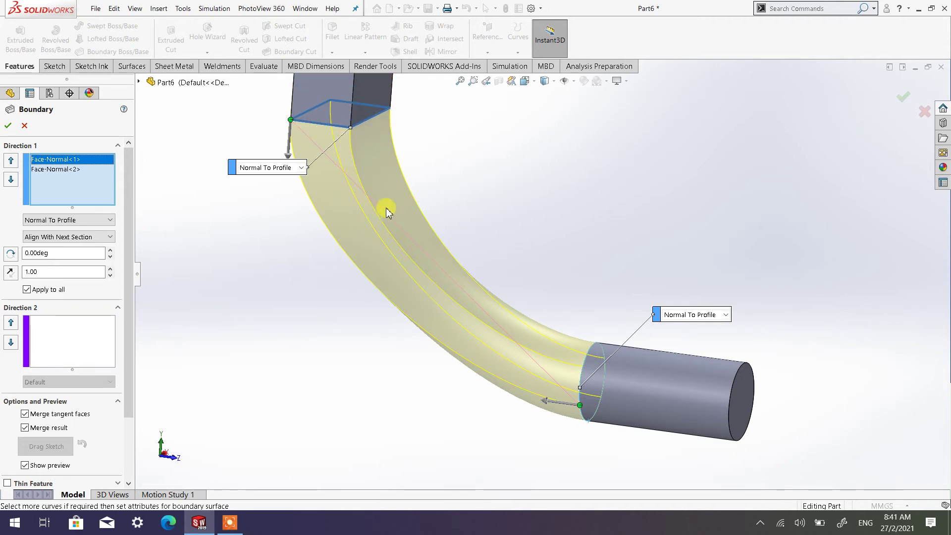
Step: Move both callouts clear of the preview and stretch the tangent lengths to 1.48 at the block and 1.11 at the cylinder
middle_drag(522, 231, 578, 147)
click(524, 80)
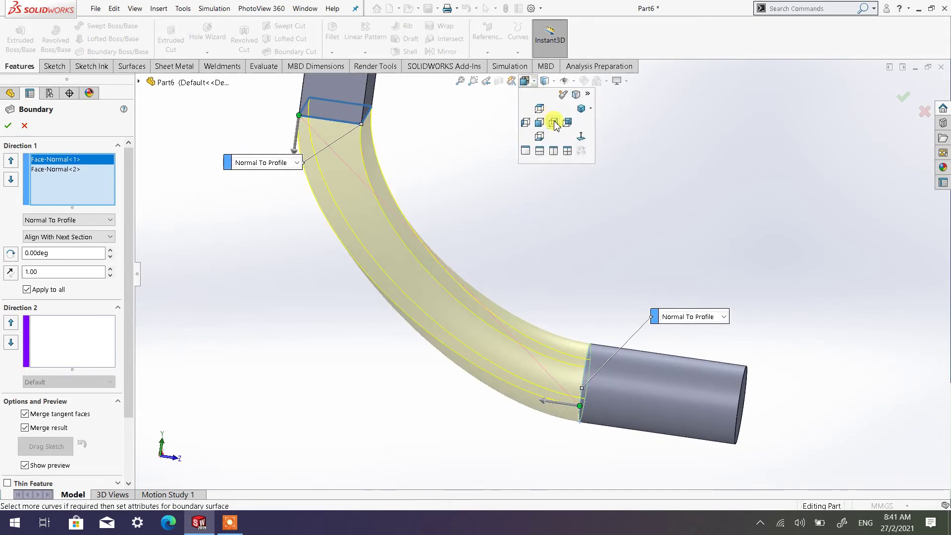
click(554, 124)
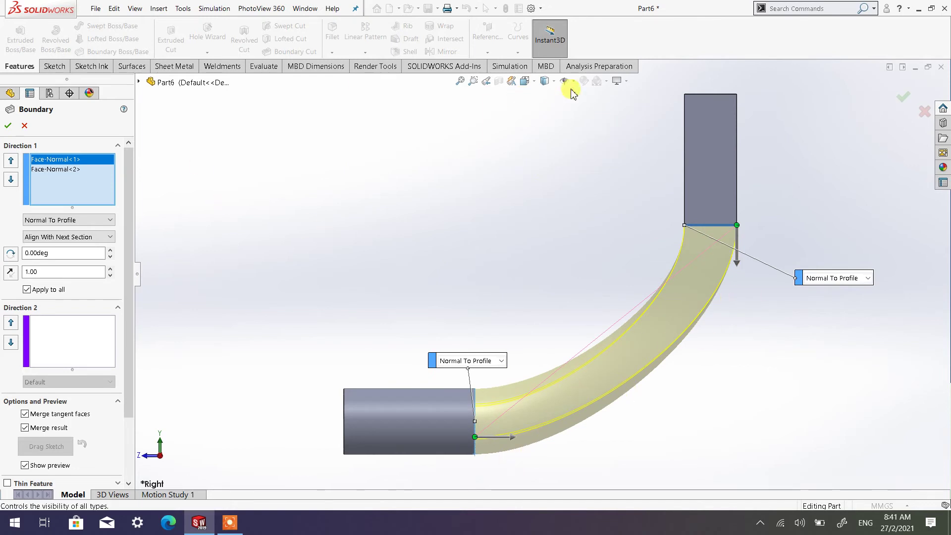
click(524, 81)
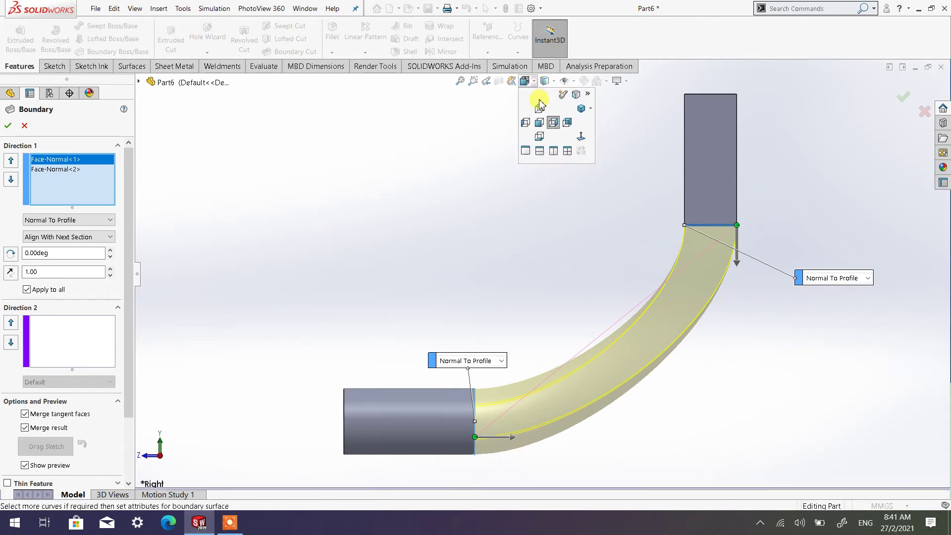
click(525, 123)
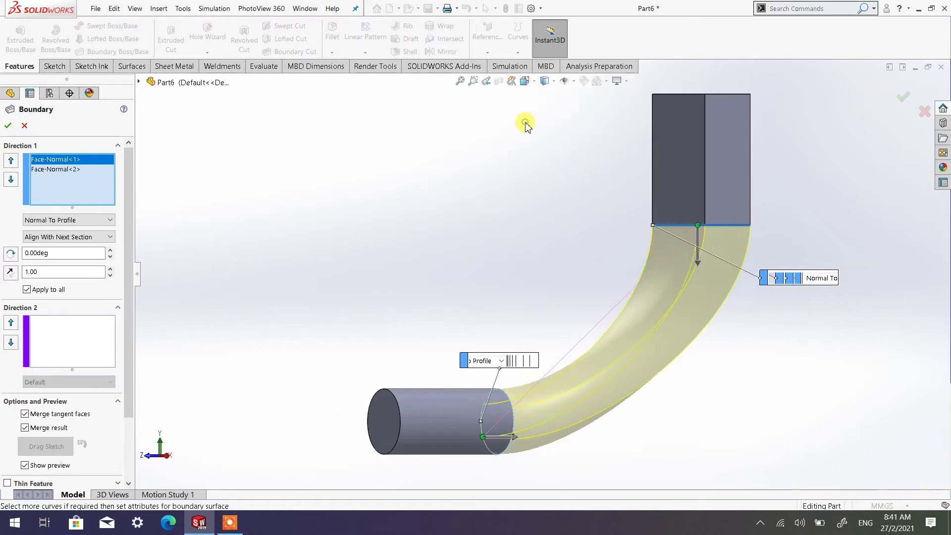
scroll(528, 346, up, 2)
scroll(507, 361, down, 2)
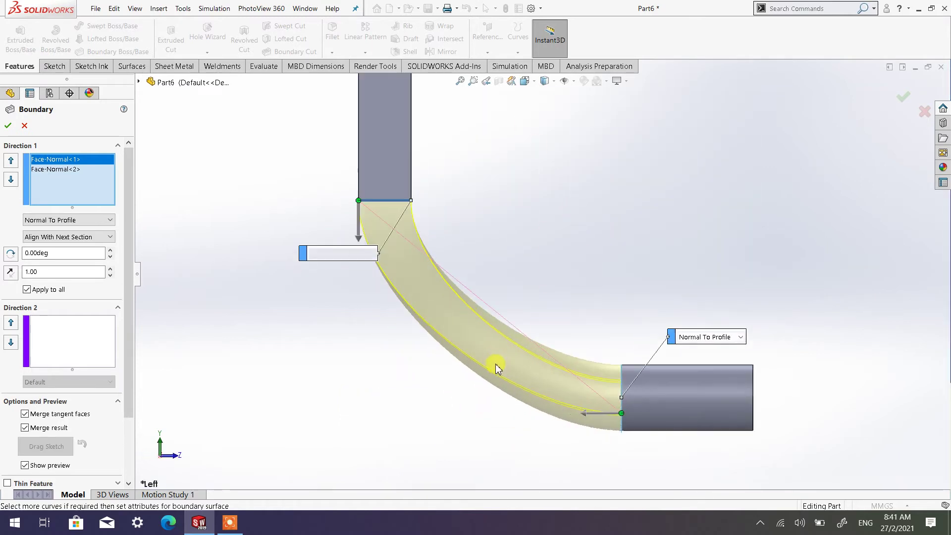
drag(303, 253, 506, 151)
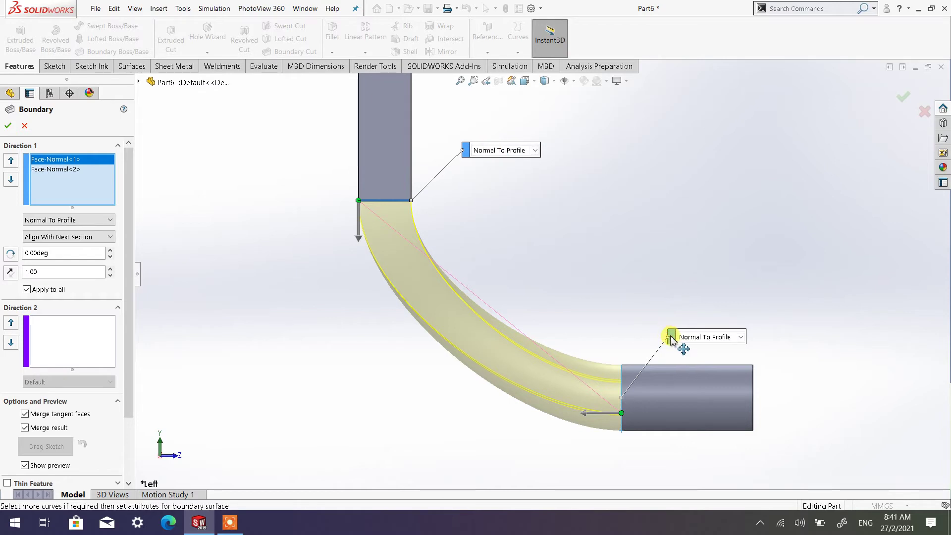
drag(671, 338, 686, 307)
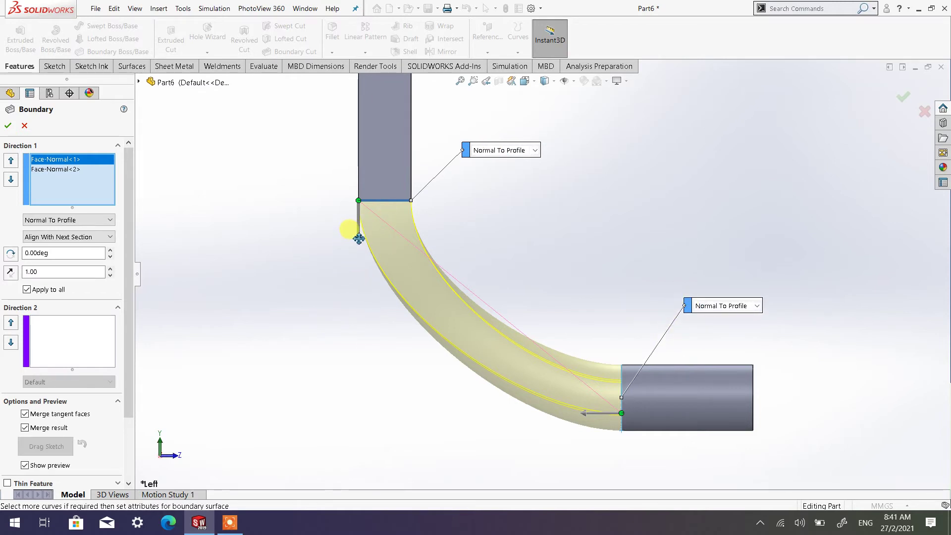
drag(359, 239, 358, 255)
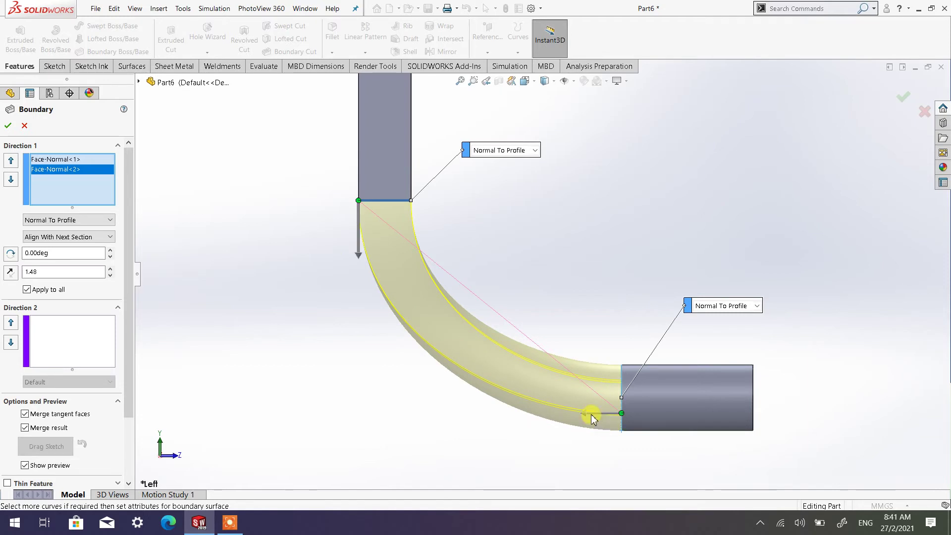
mouse_move(586, 414)
mouse_down()
mouse_move(574, 411)
mouse_move(592, 411)
mouse_move(582, 411)
mouse_up()
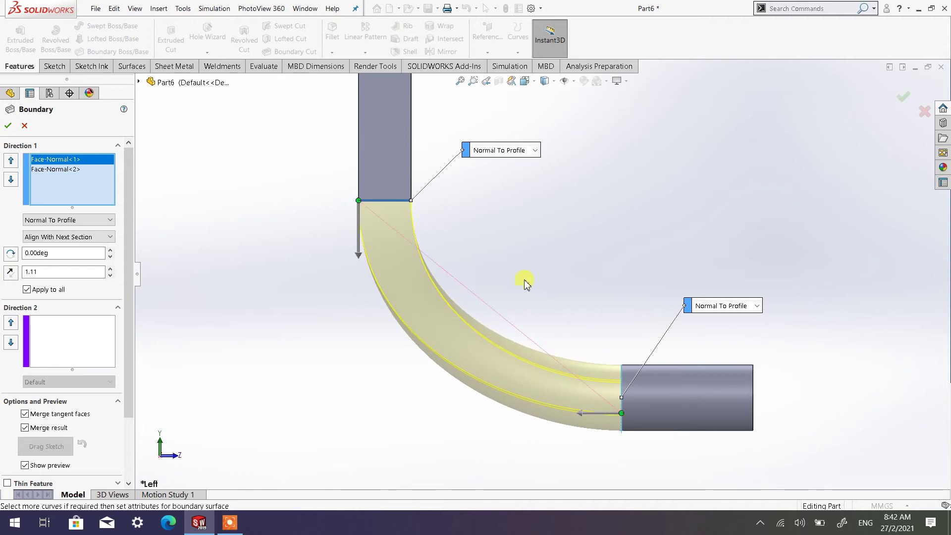
Step: Set the end conditions at both the block face and the cylinder's end face to Tangency To Face
click(535, 151)
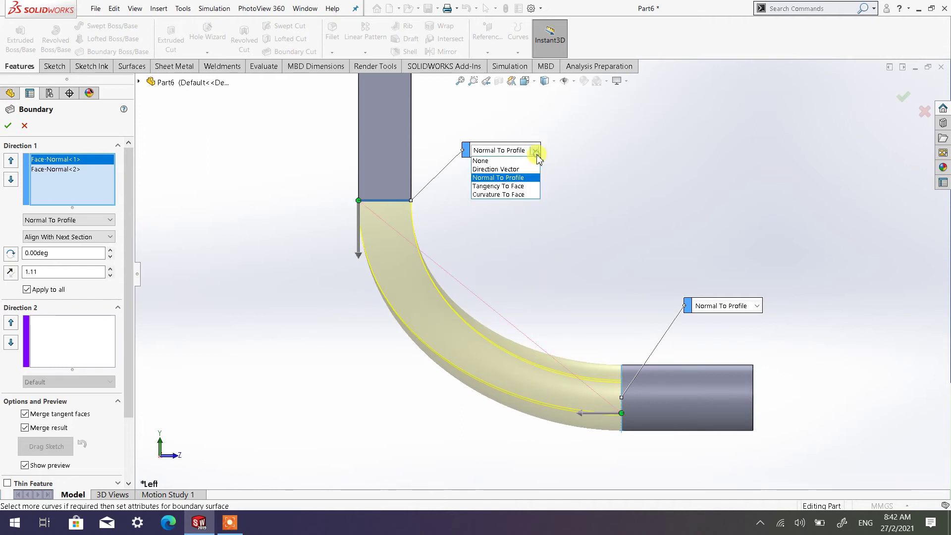
click(518, 188)
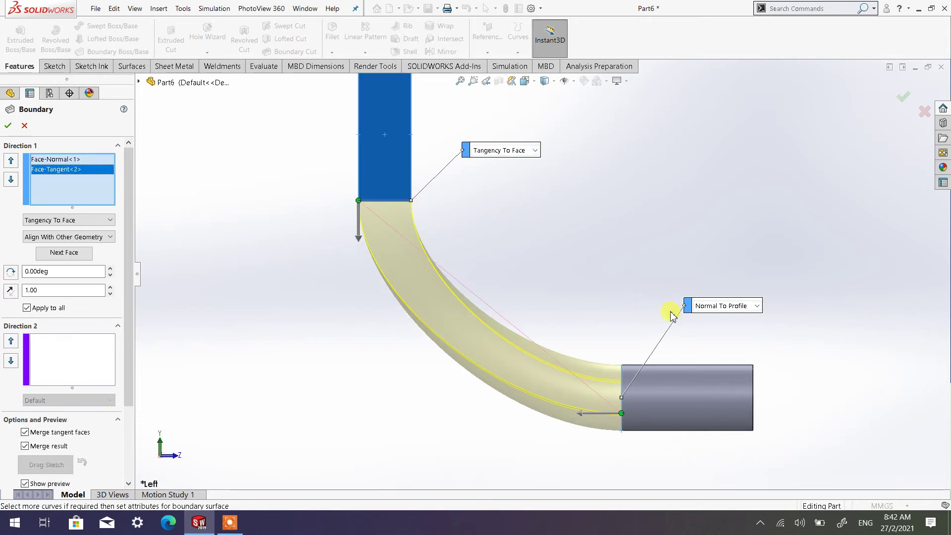
click(753, 306)
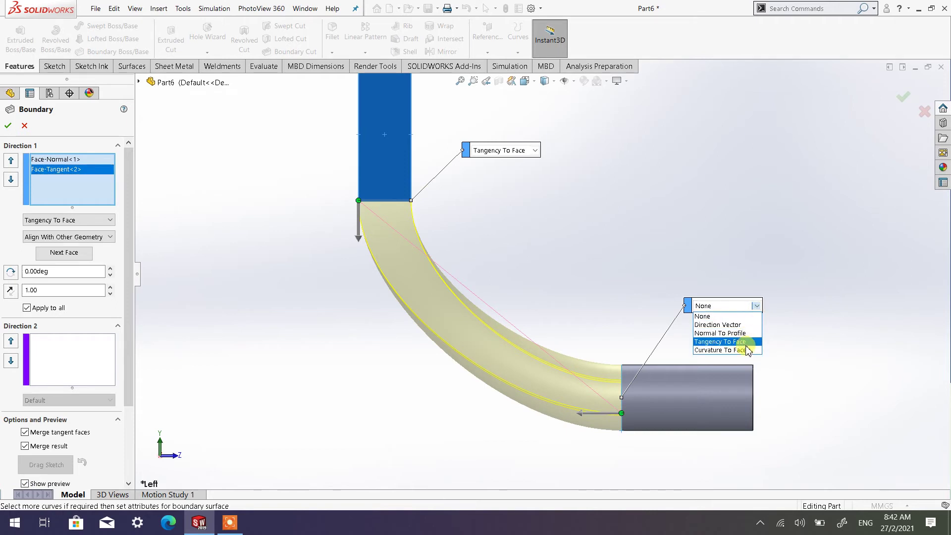
click(747, 345)
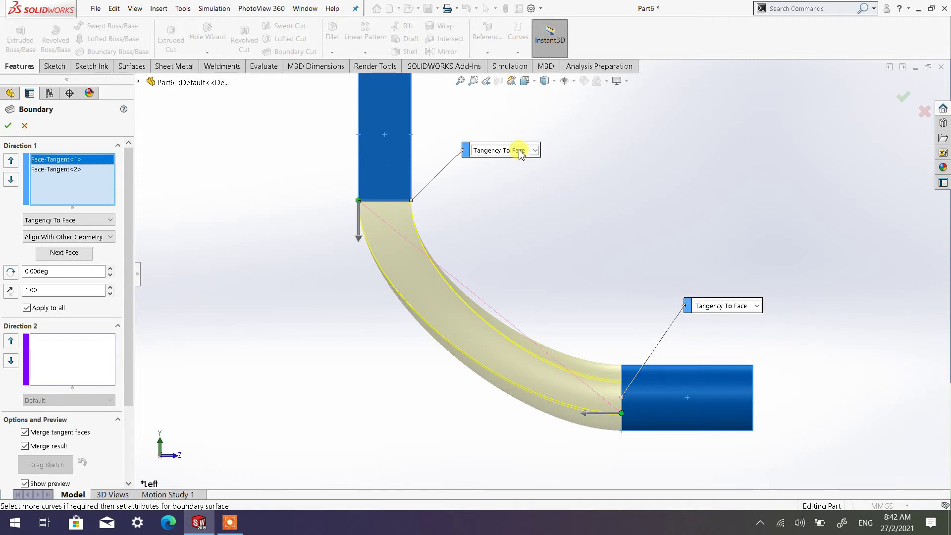
Step: Switch the block face's end condition to Normal To Profile for comparison and return it to Tangency To Face
click(536, 151)
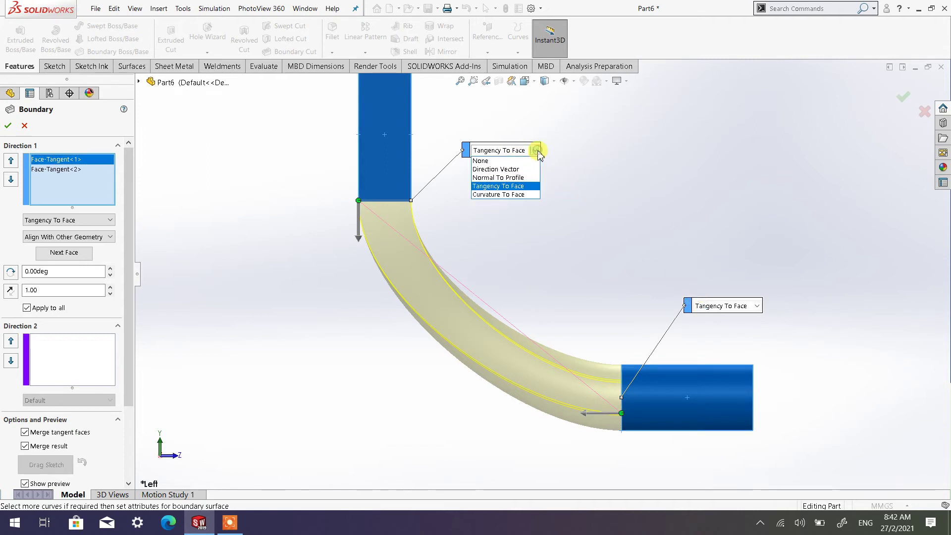
click(509, 177)
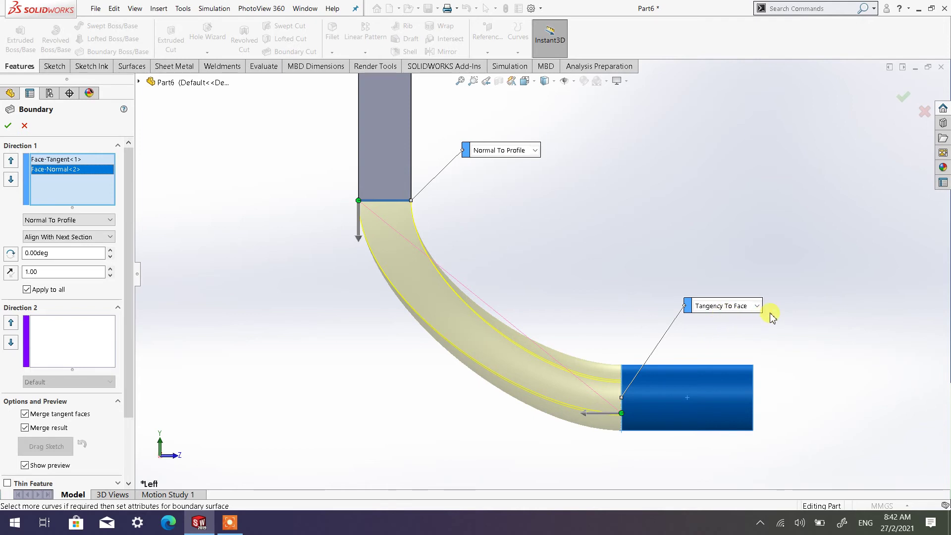
click(536, 151)
click(509, 184)
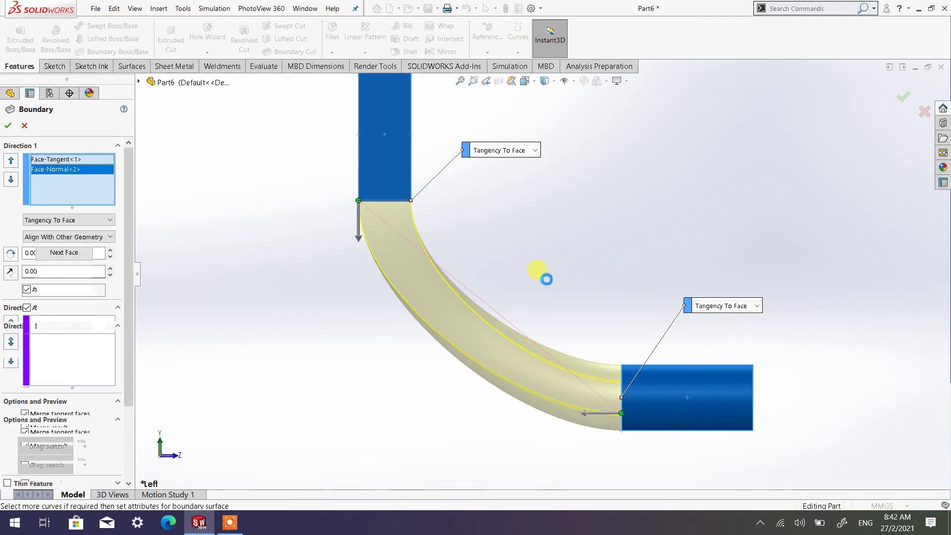
Step: Examine how the tangent boundary preview meets the block and the cylinder from several angles, ending in the Left view
middle_drag(514, 245, 481, 200)
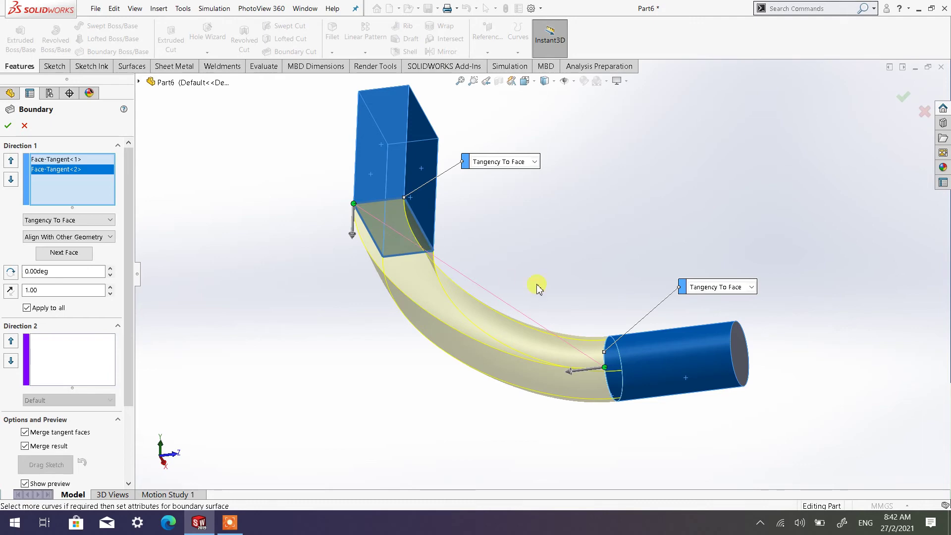
middle_drag(539, 287, 624, 349)
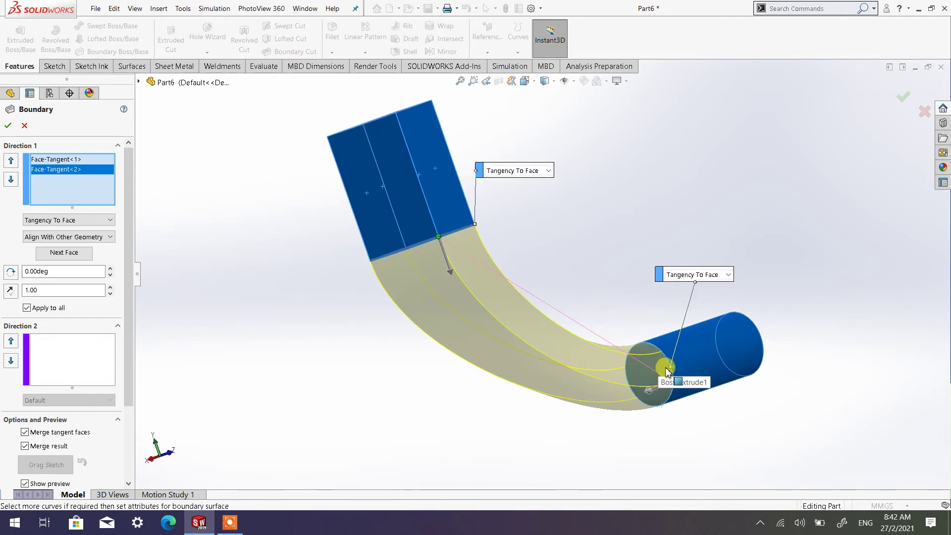
scroll(664, 425, up, 2)
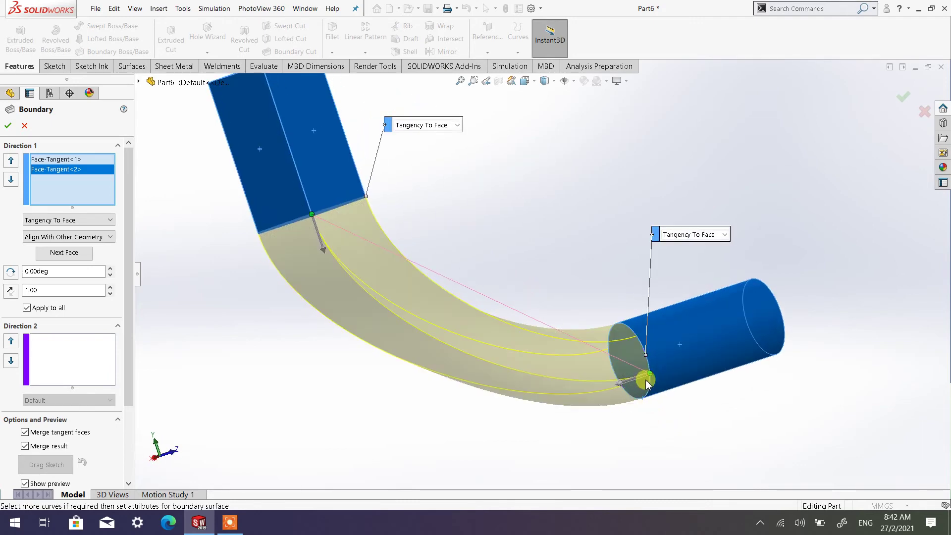
middle_drag(664, 420, 665, 359)
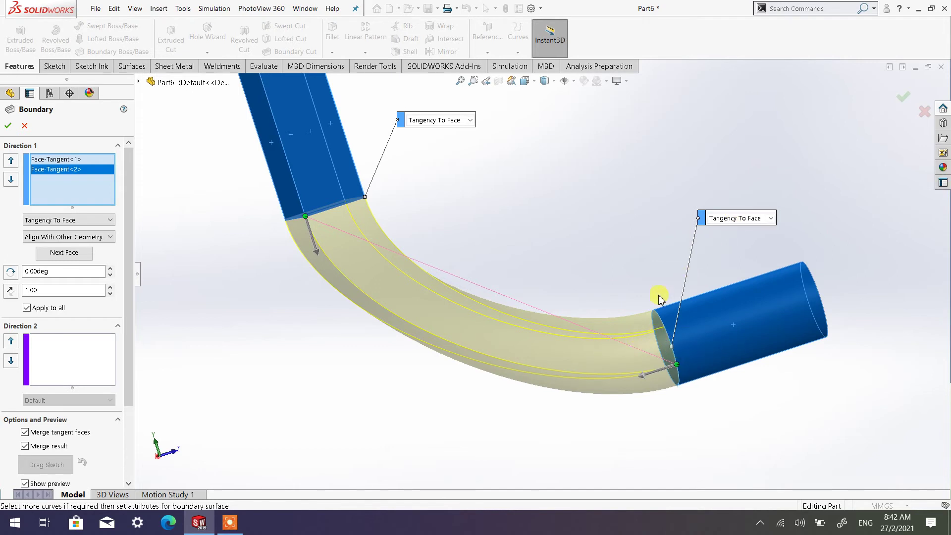
middle_drag(658, 300, 675, 272)
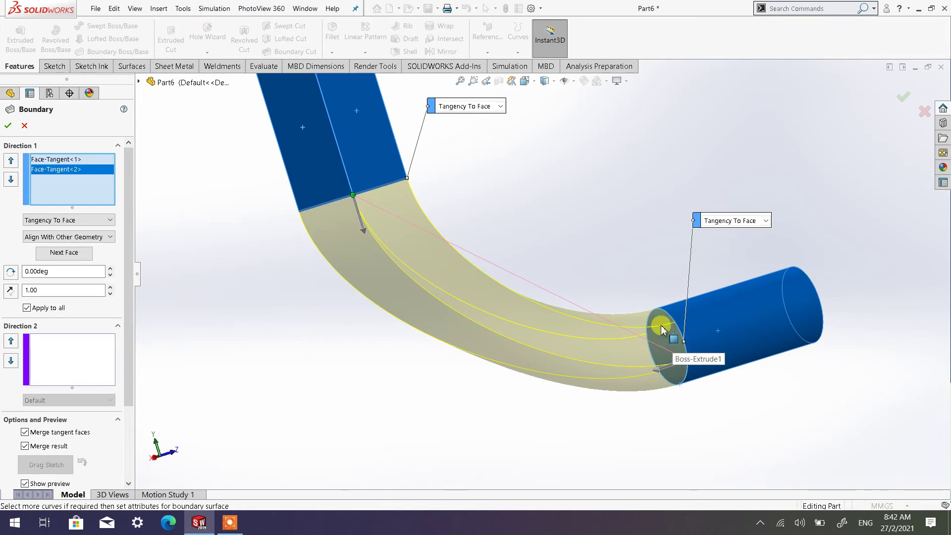
scroll(573, 250, up, 3)
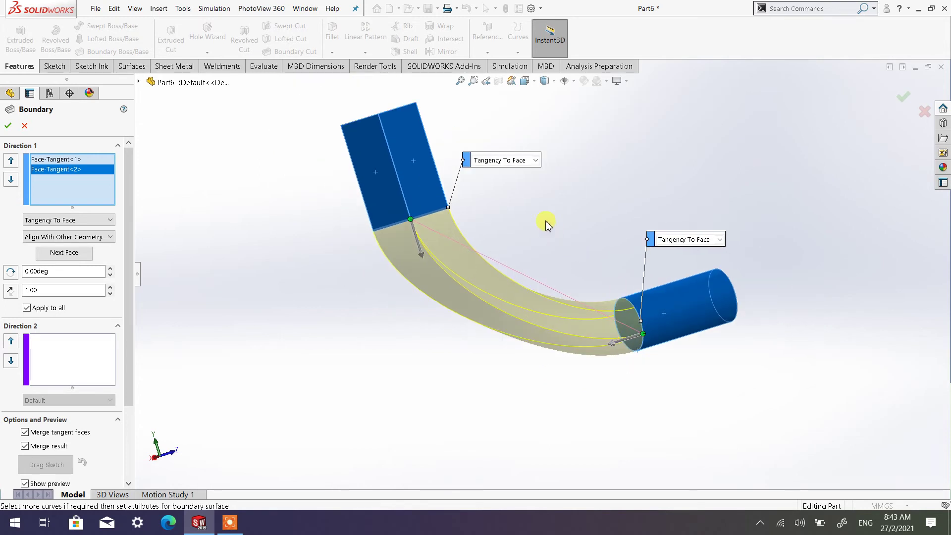
click(526, 82)
click(526, 128)
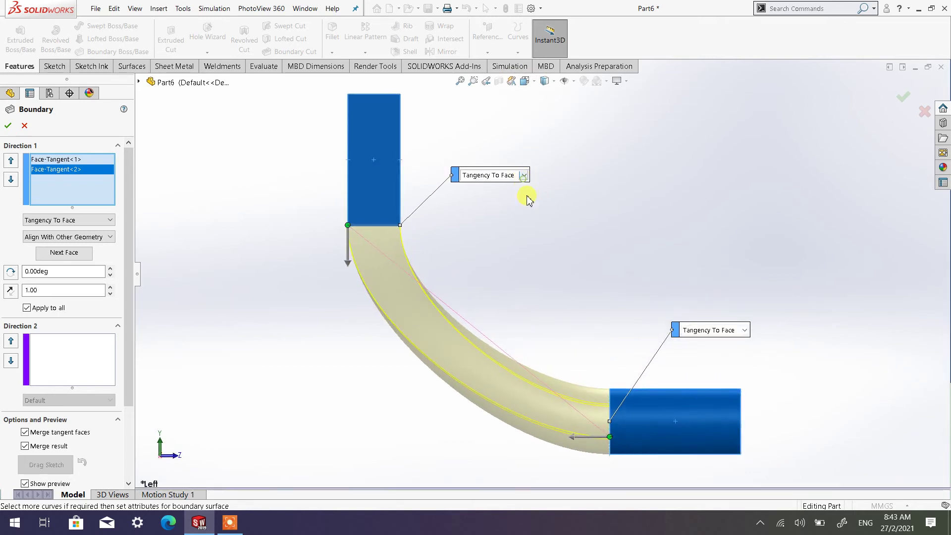
Step: Set both end conditions to Curvature To Face and adjust the tangent lengths to 0.86 at the block and 1.50 at the cylinder
click(523, 175)
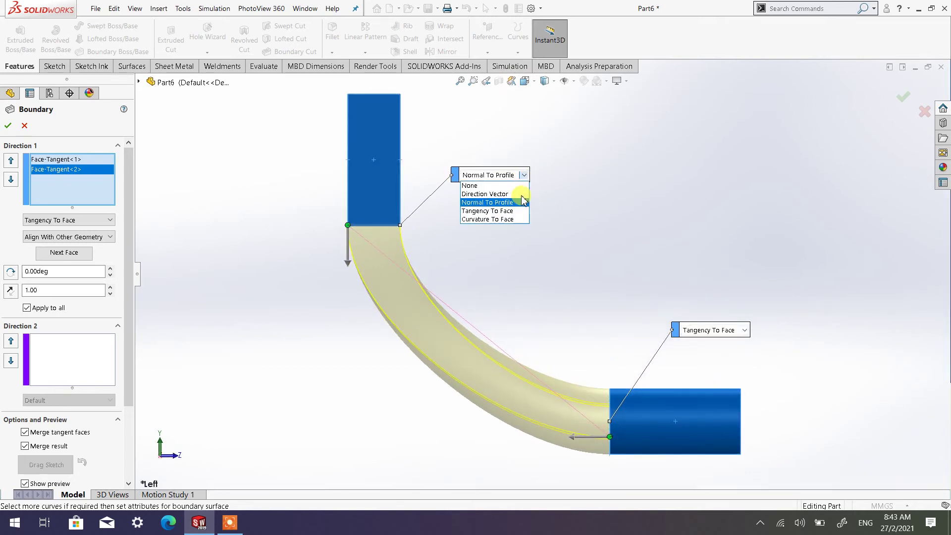
click(510, 219)
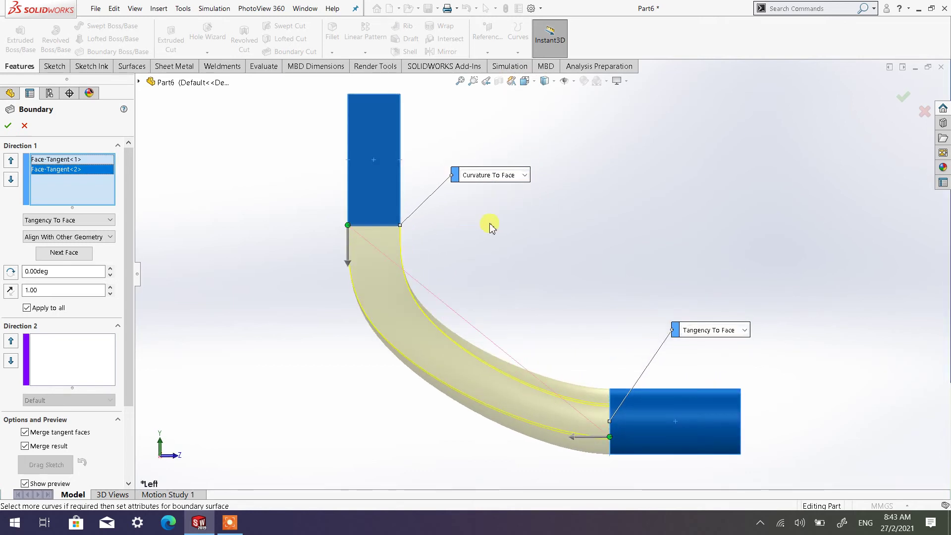
click(744, 329)
click(727, 373)
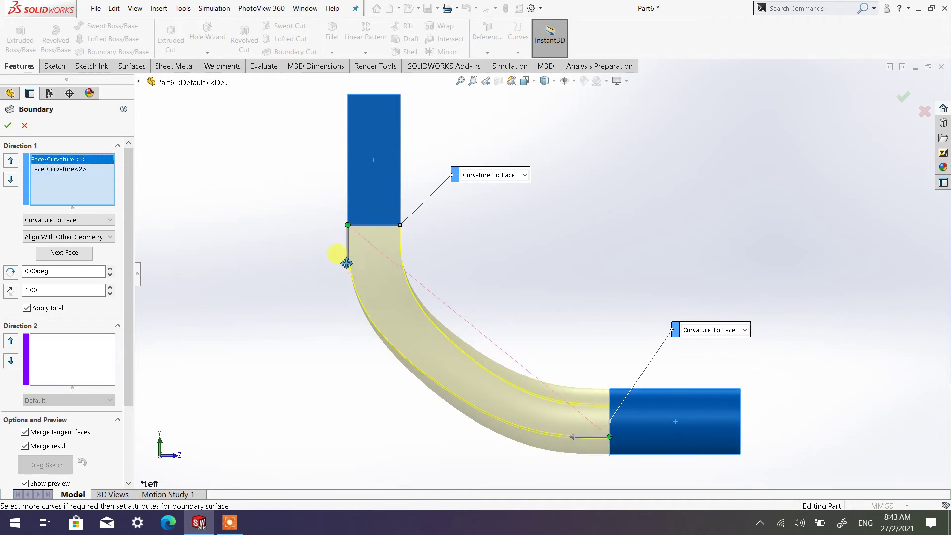
mouse_move(350, 266)
mouse_down()
mouse_move(350, 290)
mouse_move(353, 247)
mouse_up()
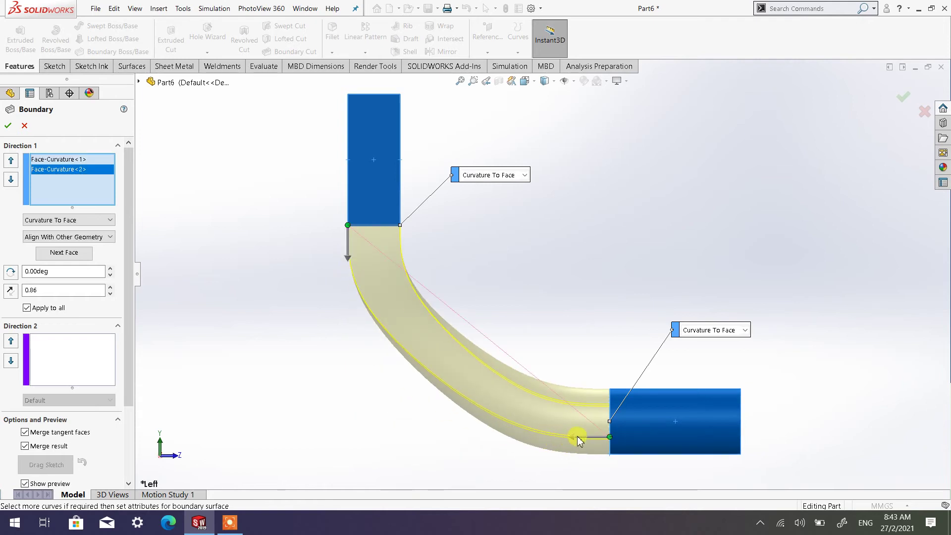
mouse_move(571, 436)
mouse_down()
mouse_move(548, 434)
mouse_move(572, 438)
mouse_move(562, 437)
mouse_up()
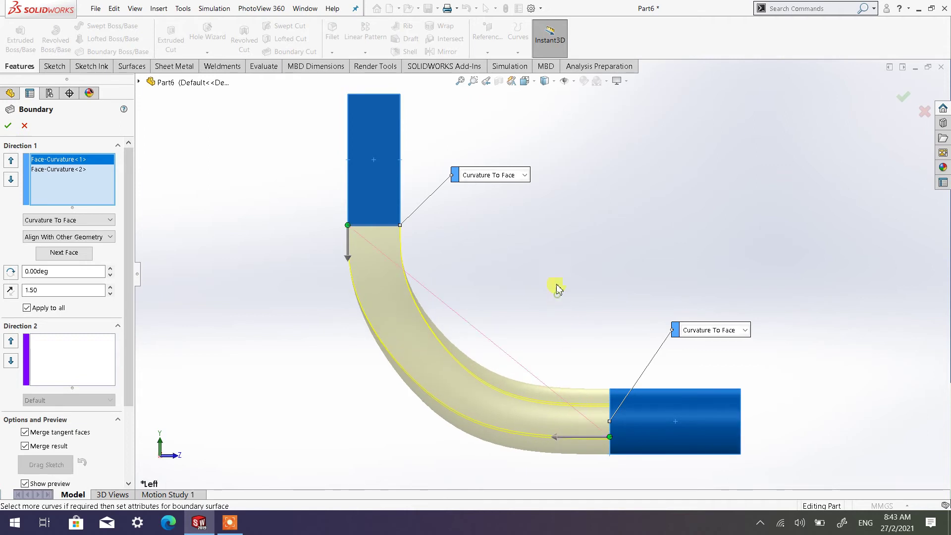
Step: Set the block face's end condition to Direction Vector, using the block's narrow side face as the direction reference
click(525, 176)
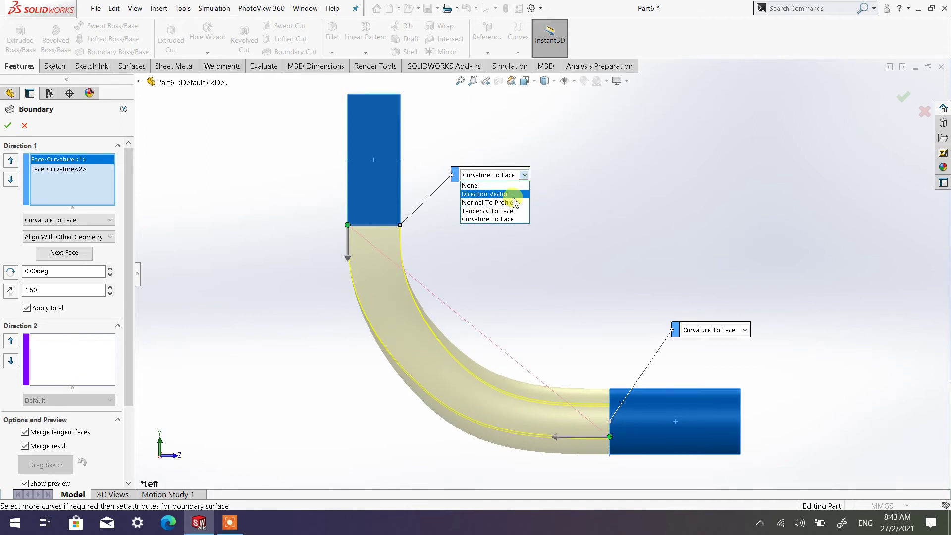
click(513, 198)
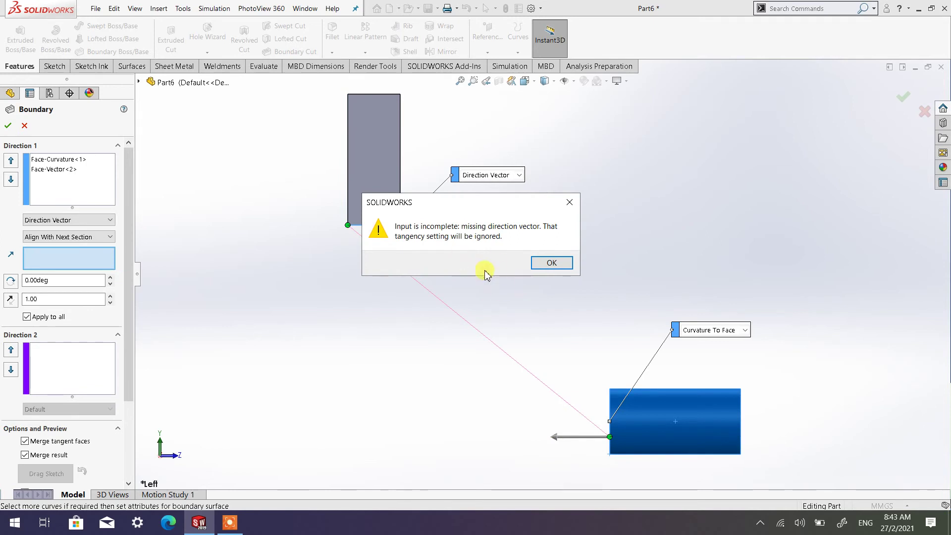
click(547, 264)
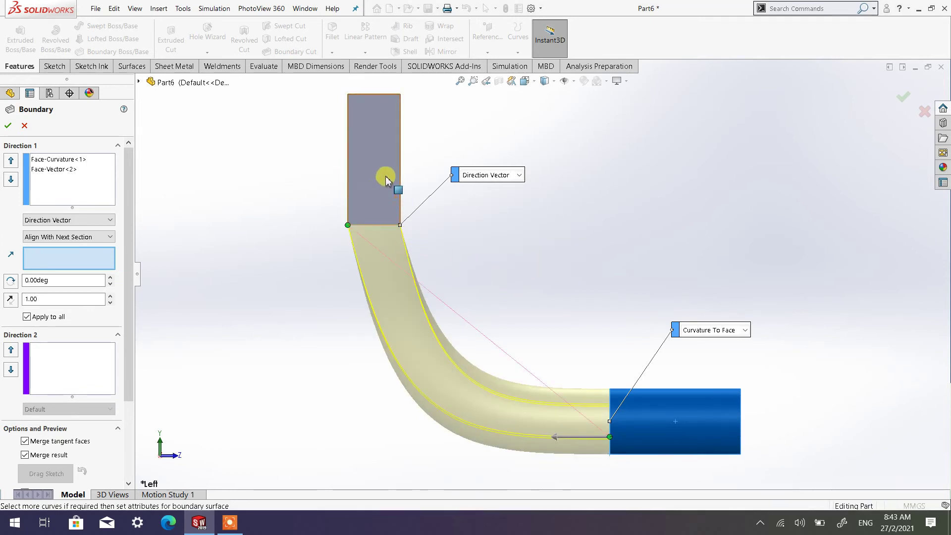
middle_drag(518, 289, 452, 261)
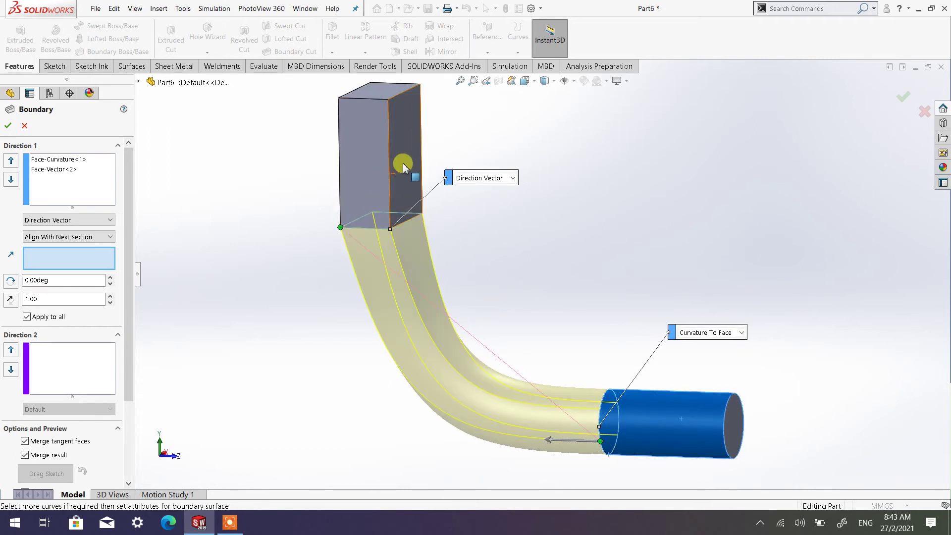
middle_drag(405, 166, 563, 206)
middle_drag(582, 265, 492, 219)
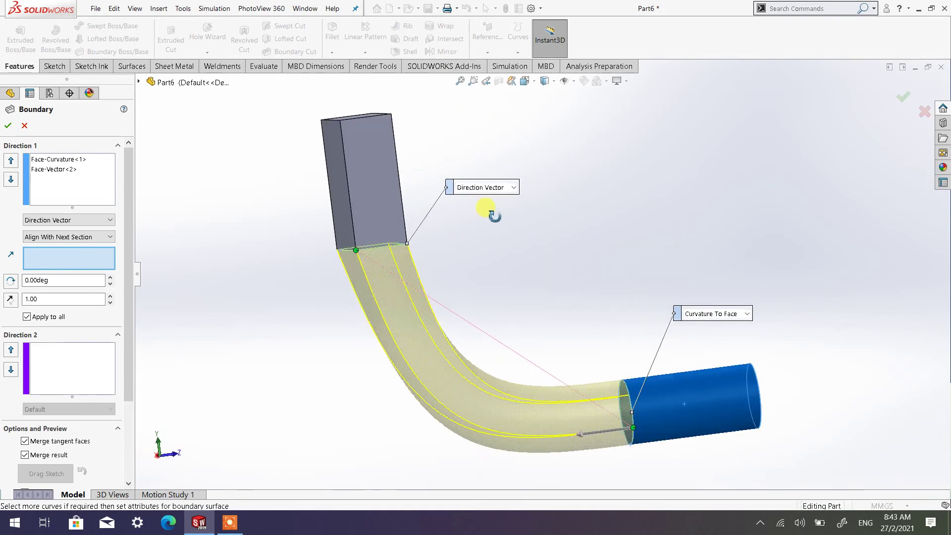
click(366, 213)
Step: Stretch the block end's tangent length to 1.32 along the direction vector and inspect how the preview leaves the block
middle_drag(543, 277, 585, 299)
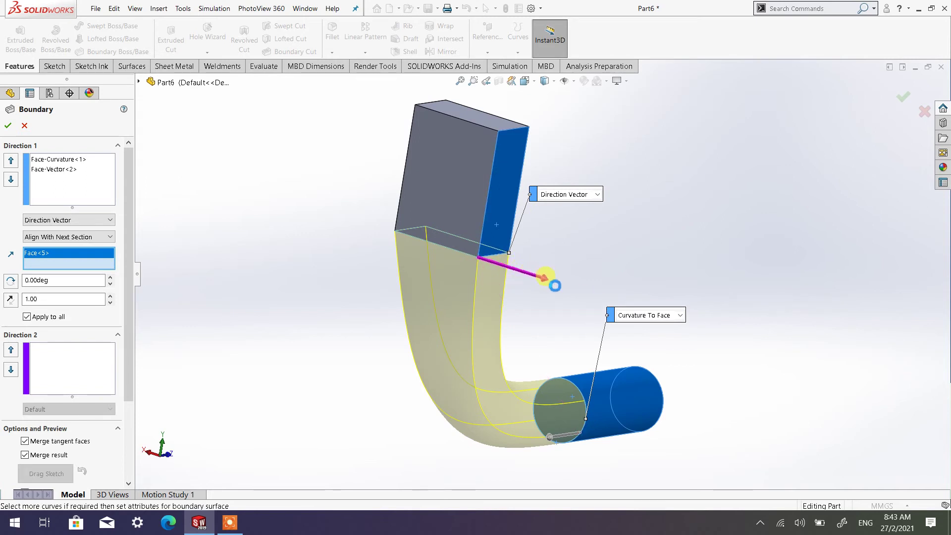
drag(564, 282, 422, 255)
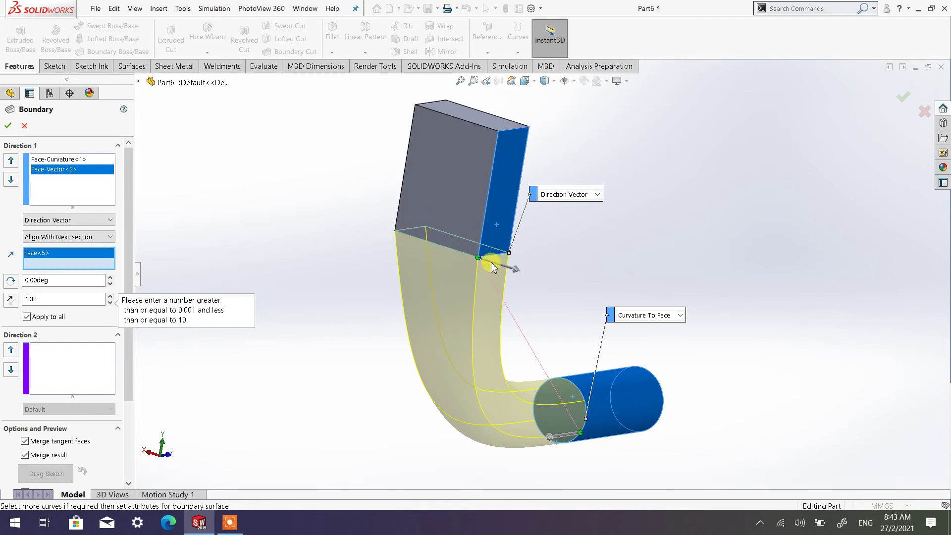
middle_drag(541, 271, 468, 301)
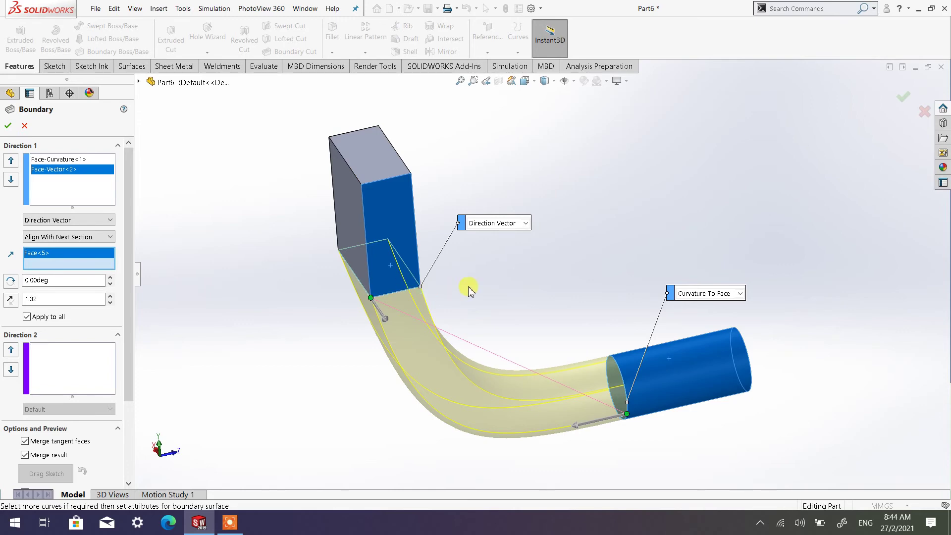
middle_drag(468, 289, 509, 248)
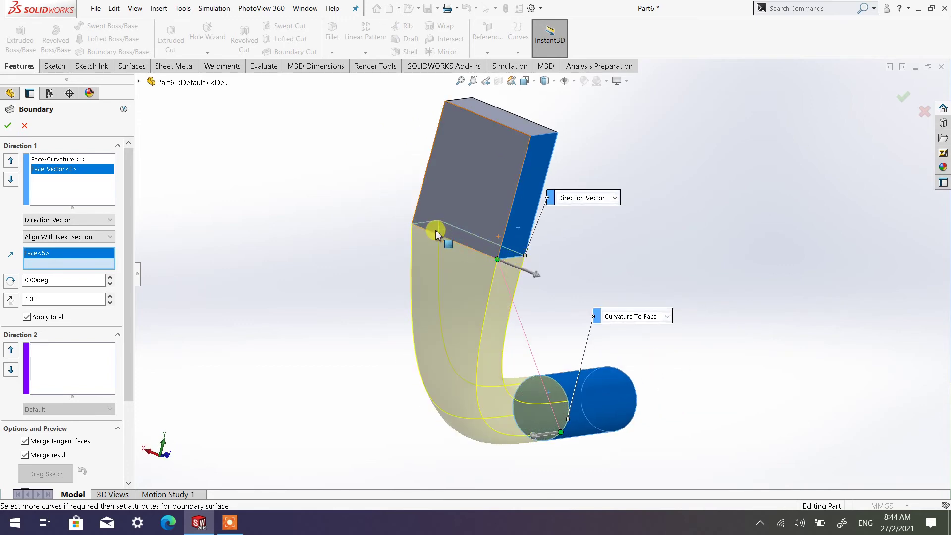
middle_drag(435, 233, 510, 261)
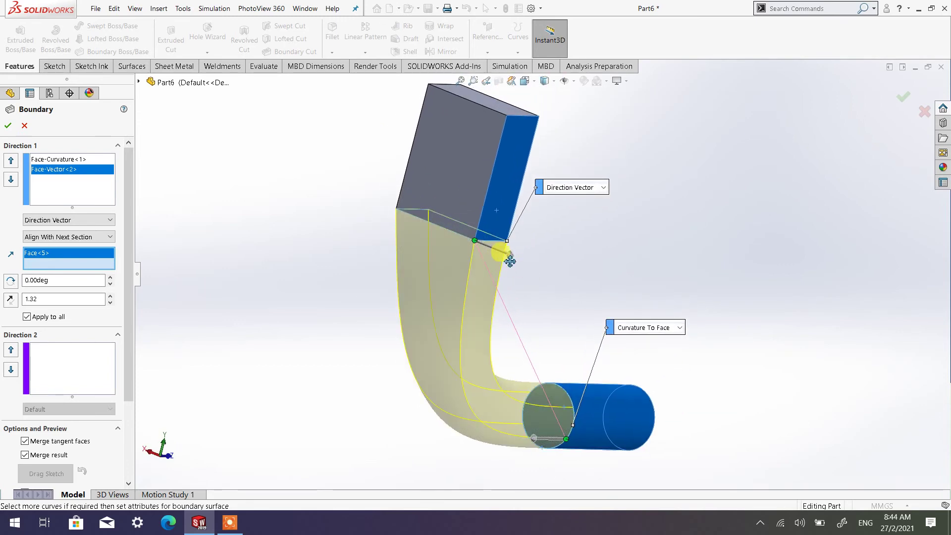
Step: Change the direction reference to the block's long edge, replace it with the block's broad side face, and inspect the vector arrow
click(483, 210)
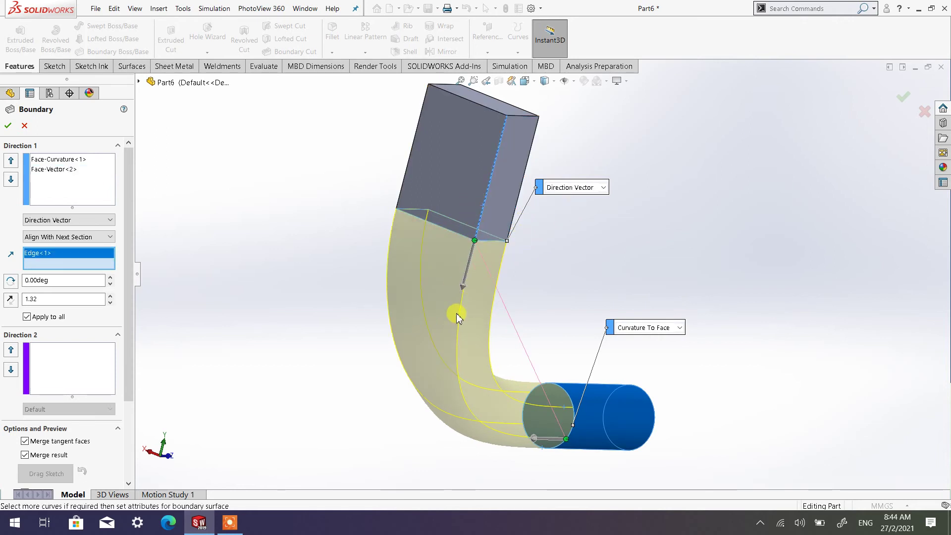
click(443, 174)
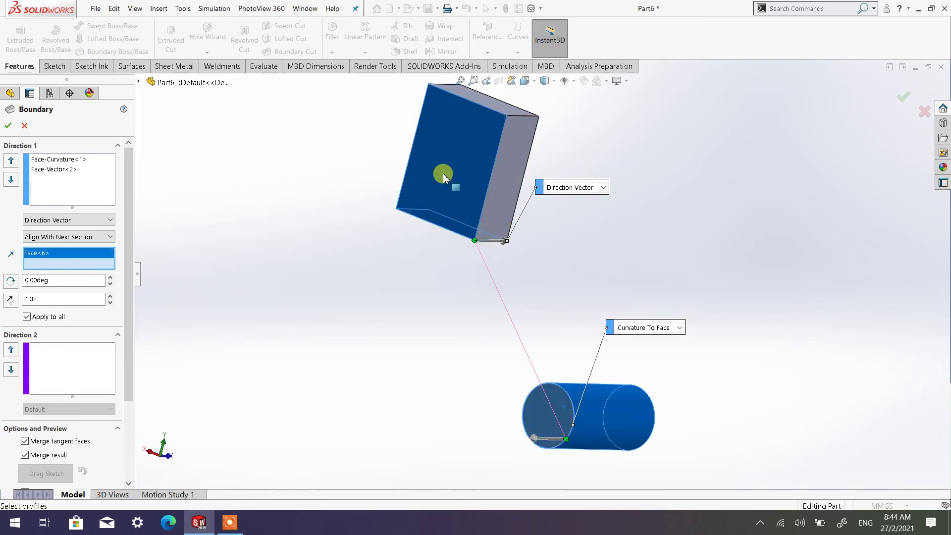
middle_drag(530, 276, 486, 282)
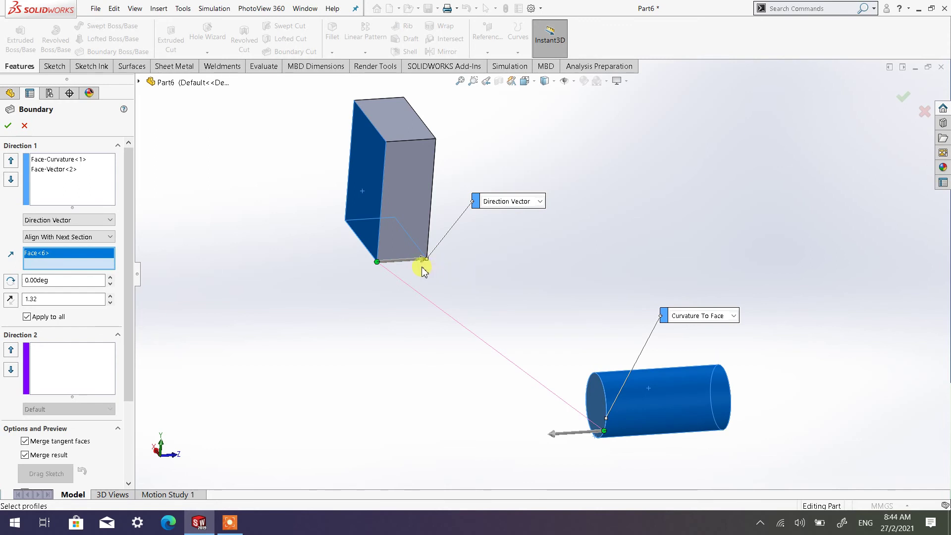
scroll(423, 271, down, 4)
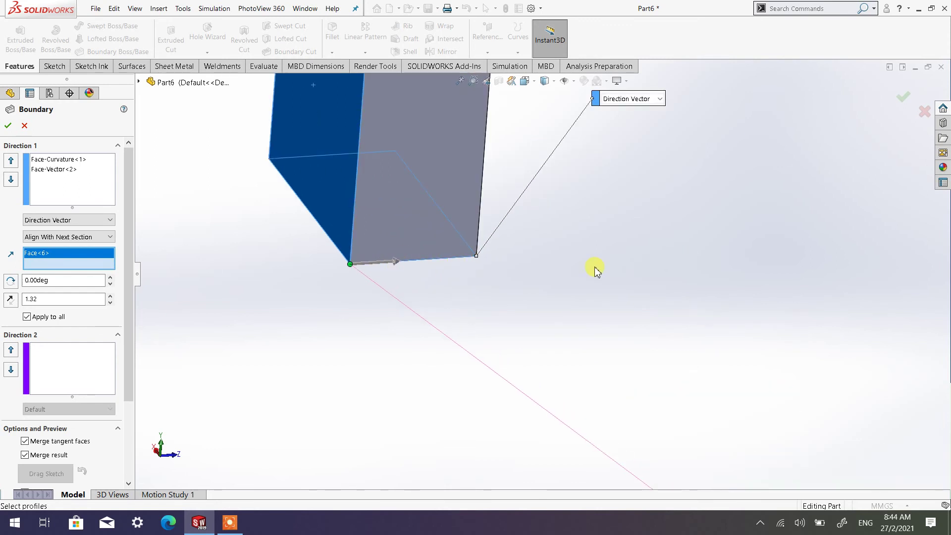
scroll(576, 268, up, 1)
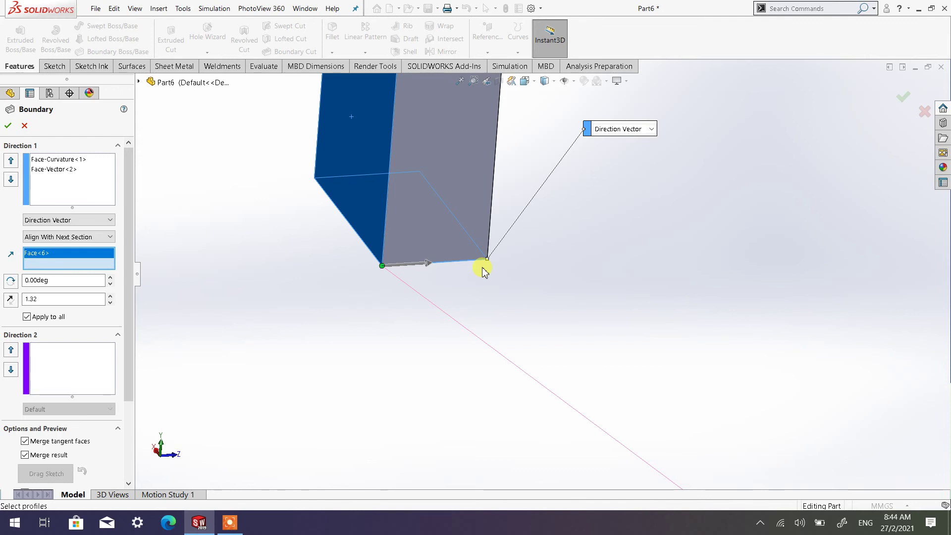
scroll(471, 270, up, 2)
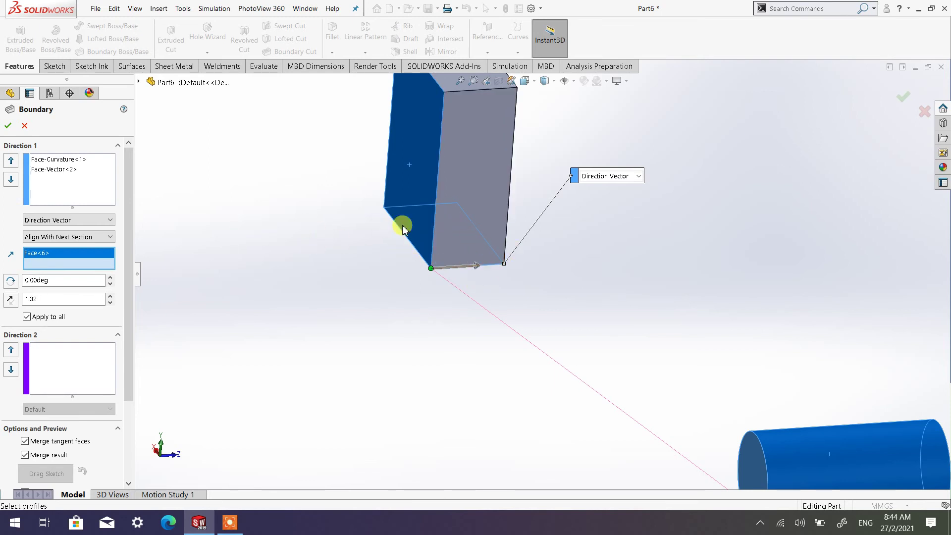
Step: Set the block end's direction reference to the block's lengthwise vertical edge and adjust its tangent length to 1.43
click(436, 182)
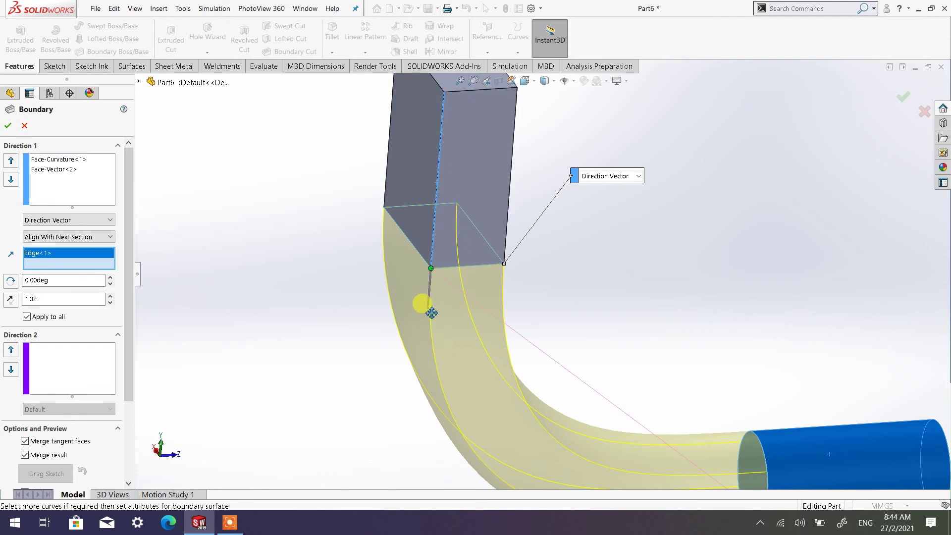
scroll(568, 256, up, 3)
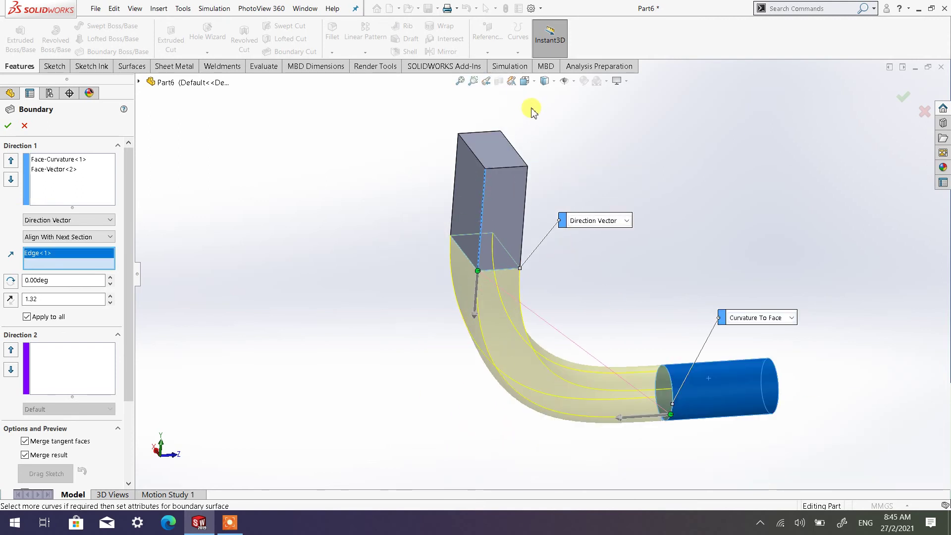
click(524, 81)
click(525, 123)
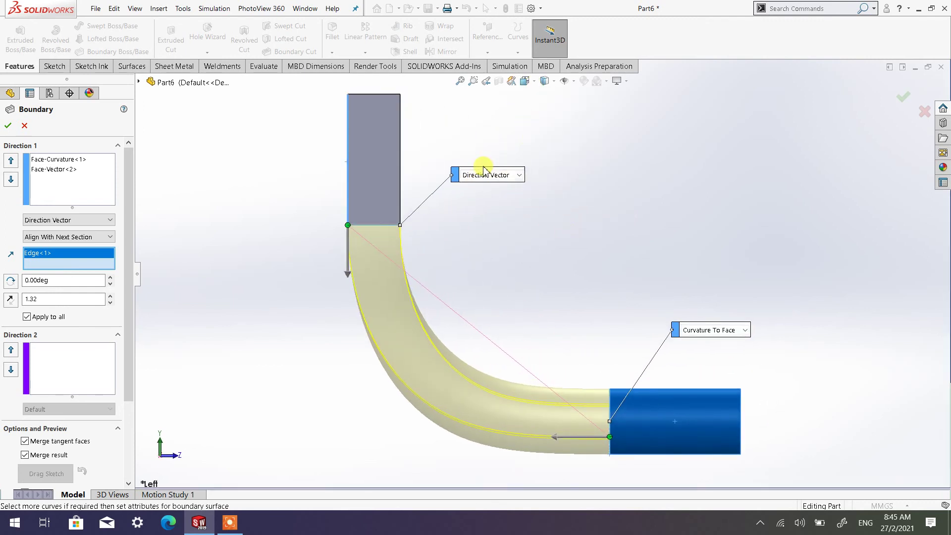
click(349, 274)
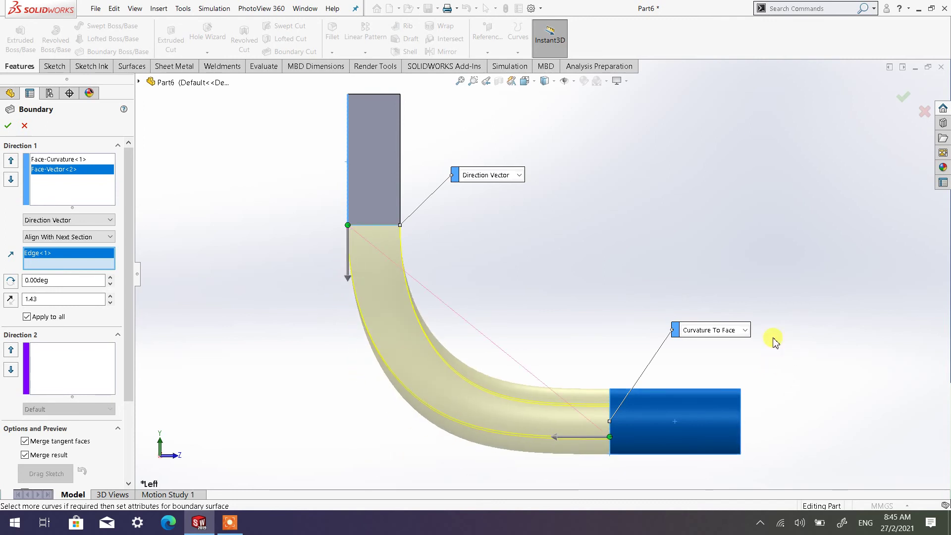
Step: Change the cylinder end's condition to Direction Vector, using the cylinder's curved side face as the direction reference
click(743, 330)
click(703, 351)
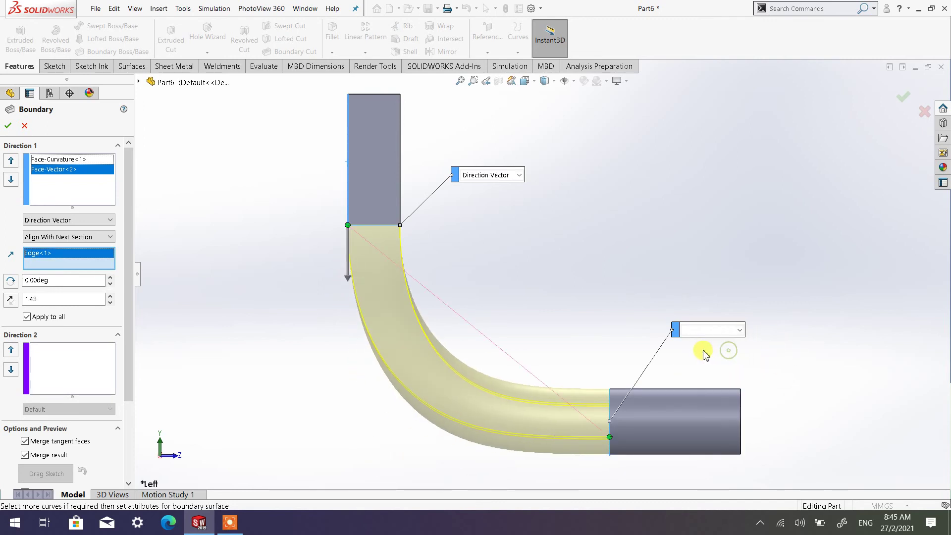
click(551, 263)
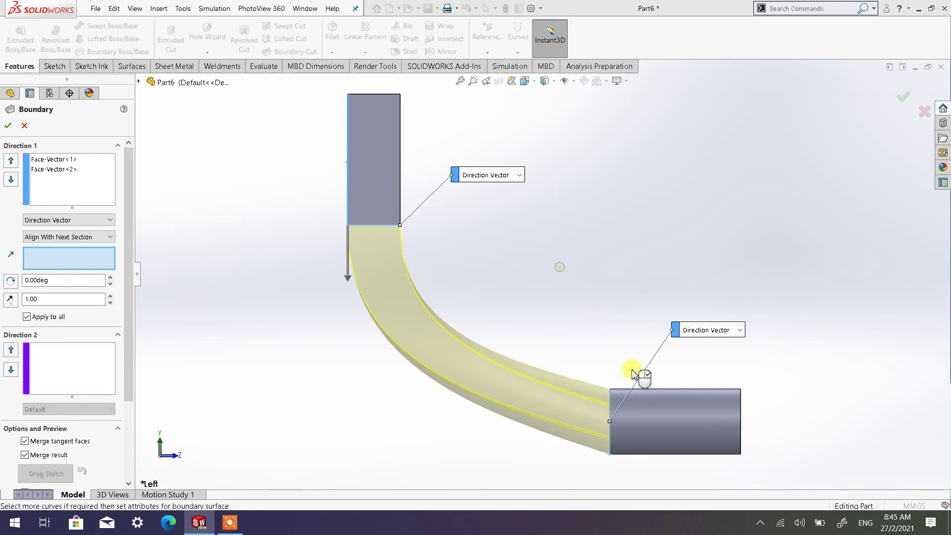
click(661, 420)
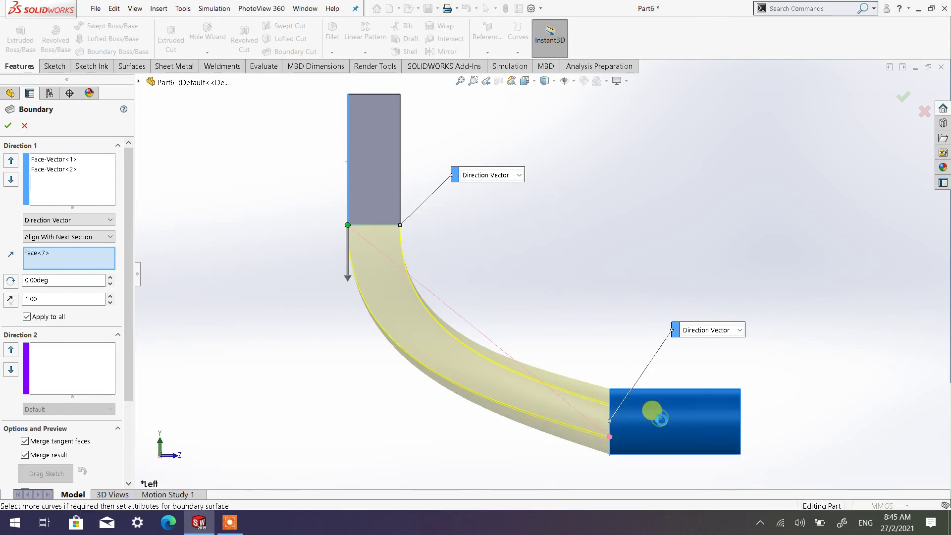
middle_drag(778, 397, 722, 376)
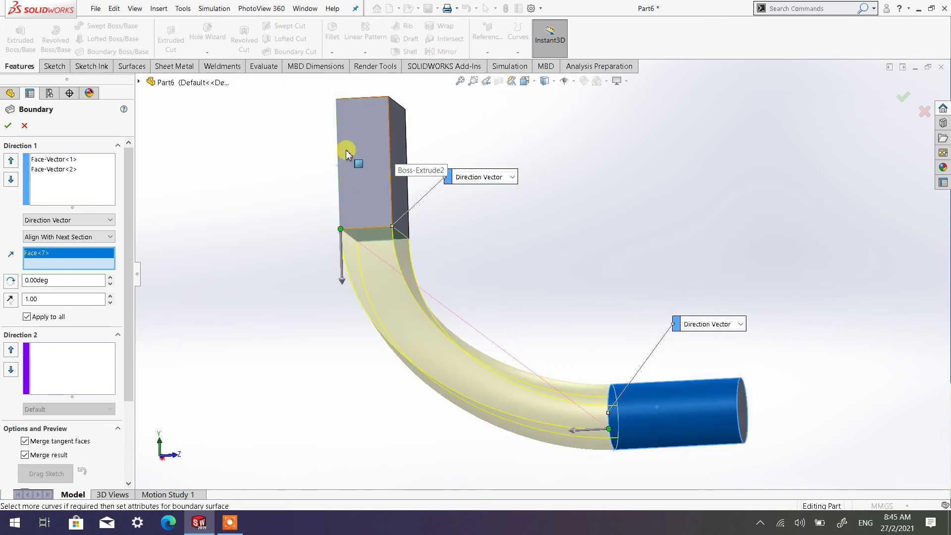
middle_drag(499, 265, 669, 356)
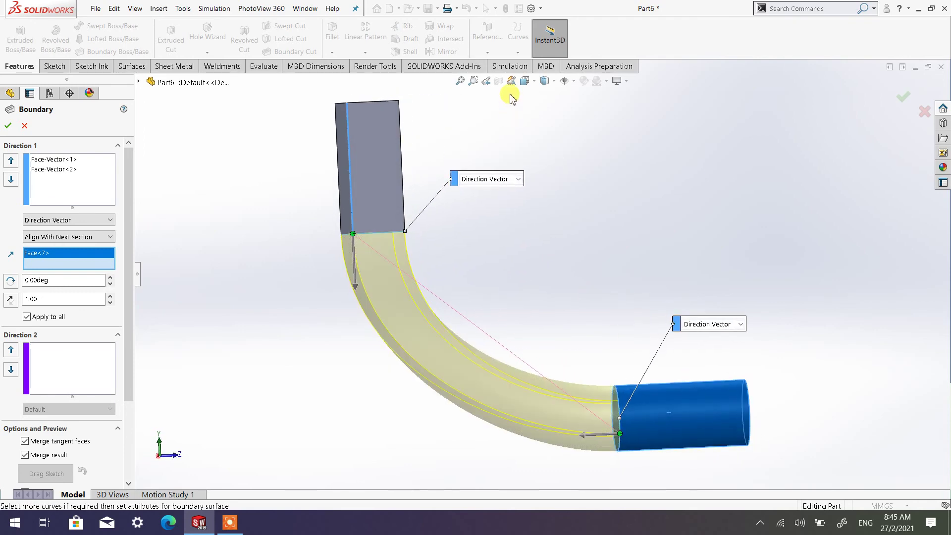
Step: Adjust the tangent lengths to 1.06 at the cylinder and 1.78 at the block, and accept the boundary feature
click(524, 82)
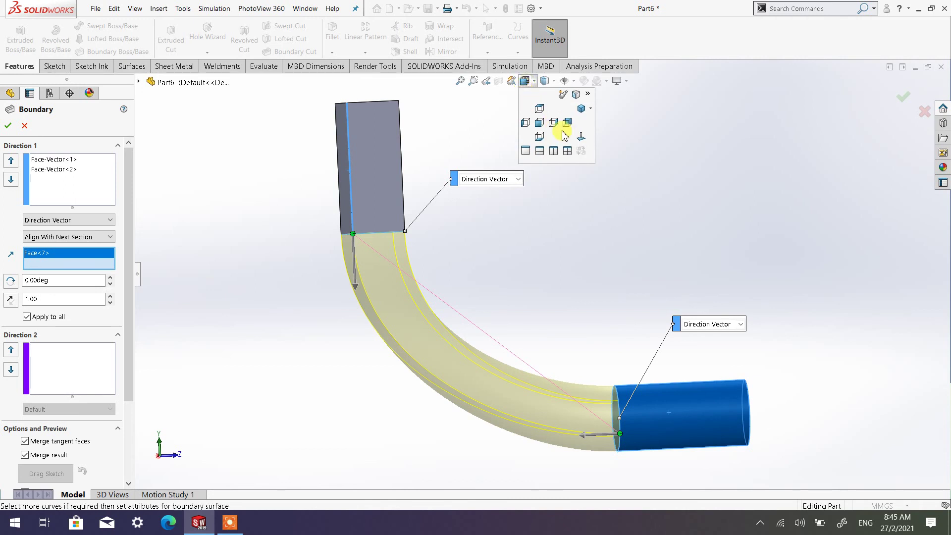
click(527, 123)
click(570, 437)
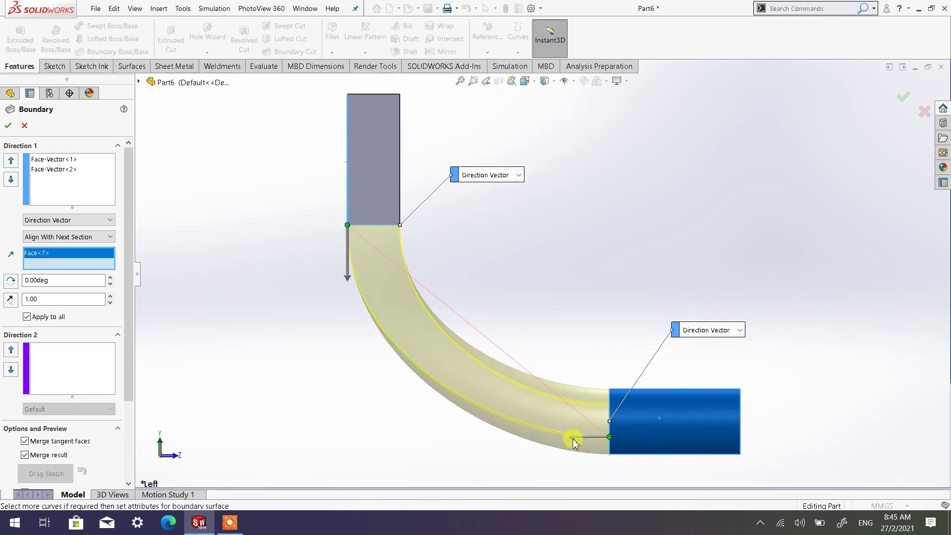
mouse_move(566, 437)
mouse_down()
mouse_move(530, 434)
mouse_move(575, 435)
mouse_up()
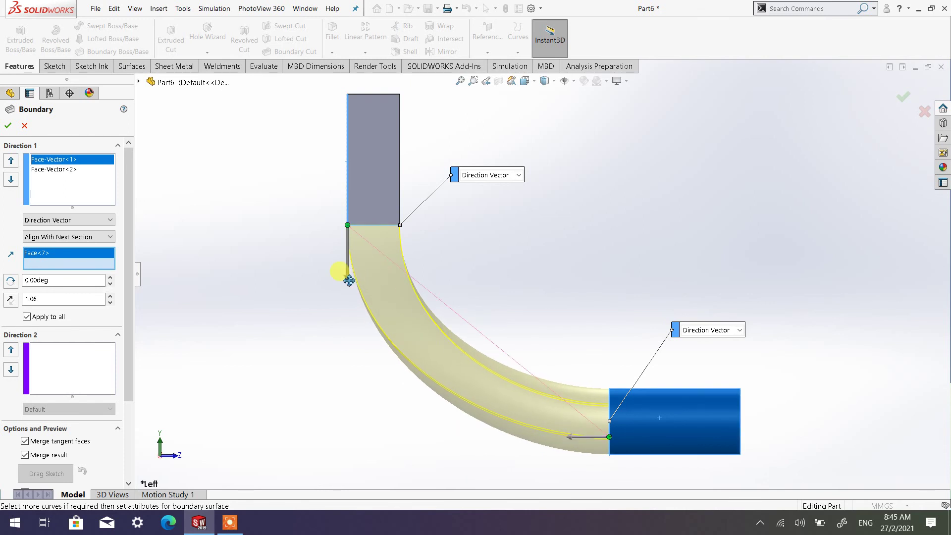
mouse_move(350, 278)
mouse_down()
mouse_move(348, 290)
mouse_move(355, 274)
mouse_up()
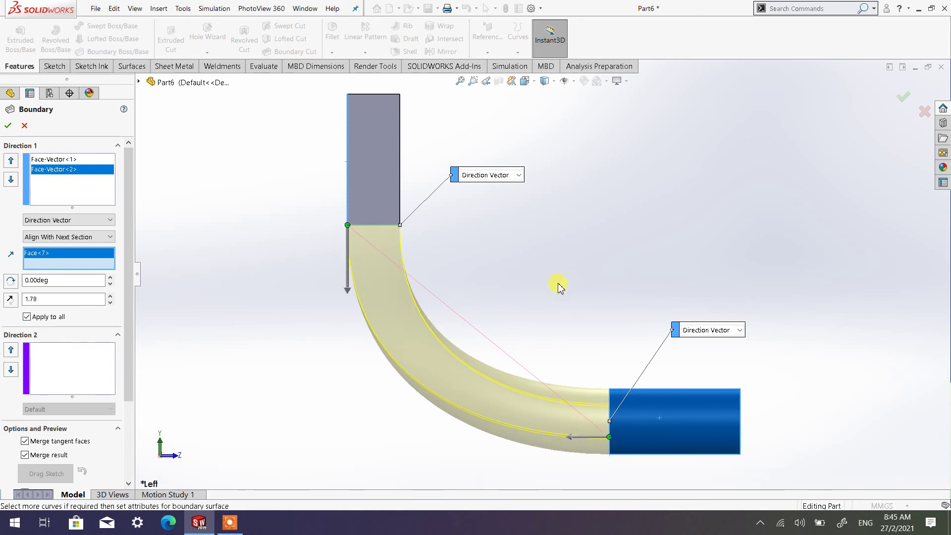
click(9, 126)
Step: Examine the finished boundary transition between block and cylinder, including both outer end faces
middle_drag(526, 276, 560, 239)
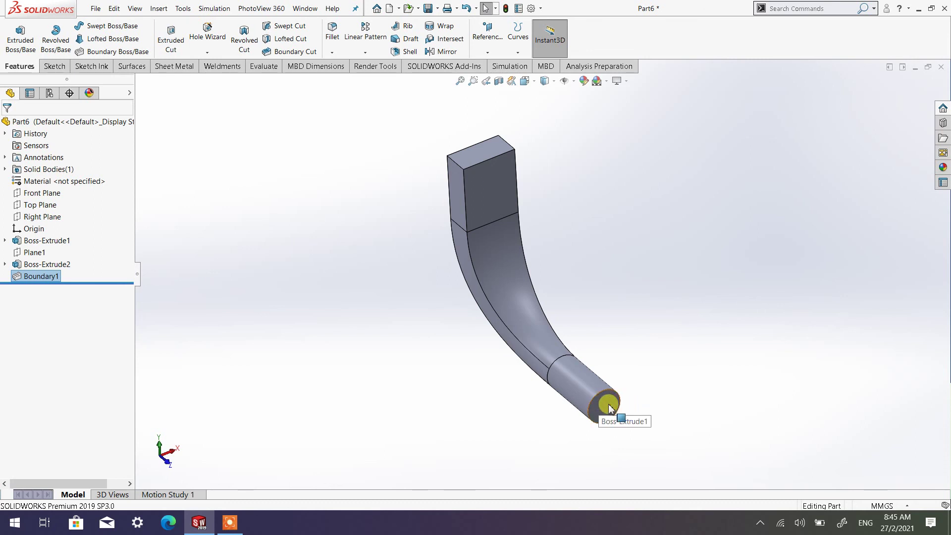
scroll(617, 393, down, 2)
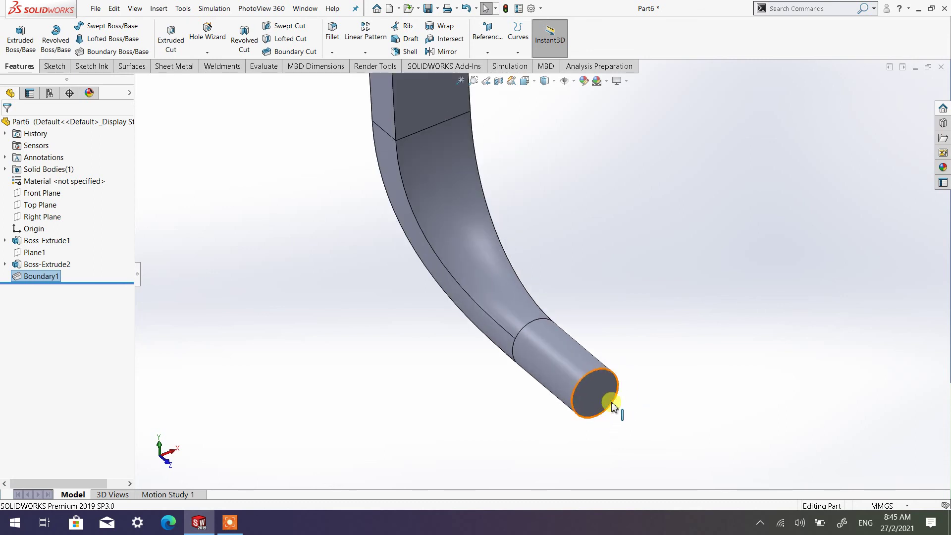
scroll(556, 253, up, 3)
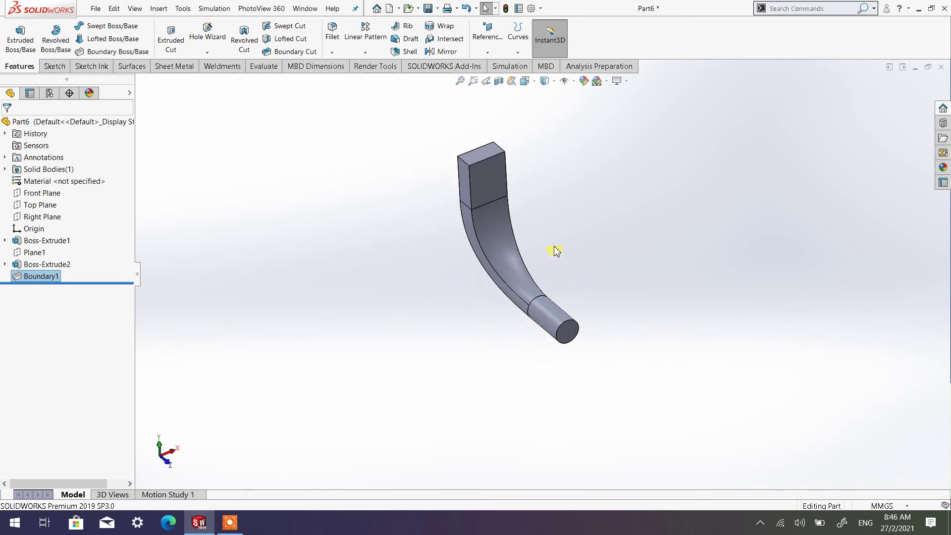
click(482, 152)
scroll(549, 208, up, 2)
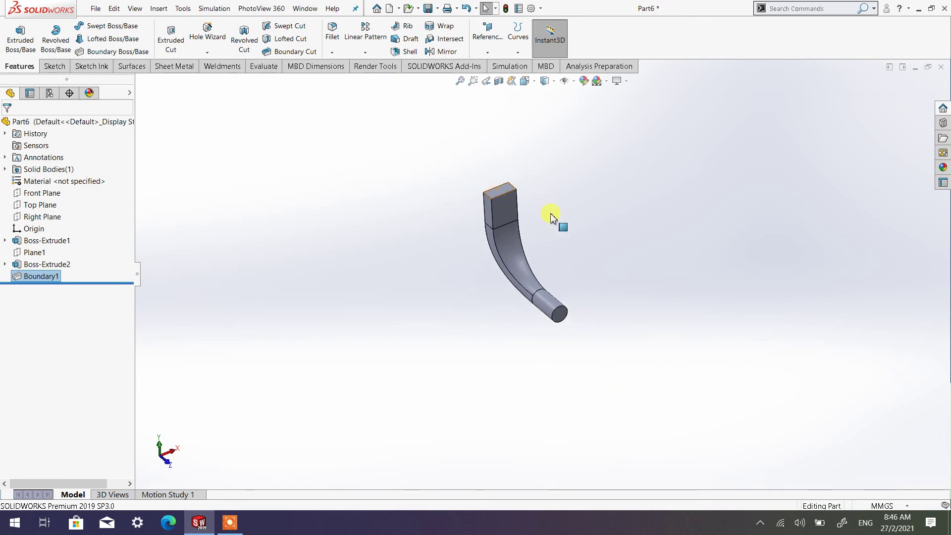
scroll(497, 198, down, 3)
scroll(560, 353, up, 2)
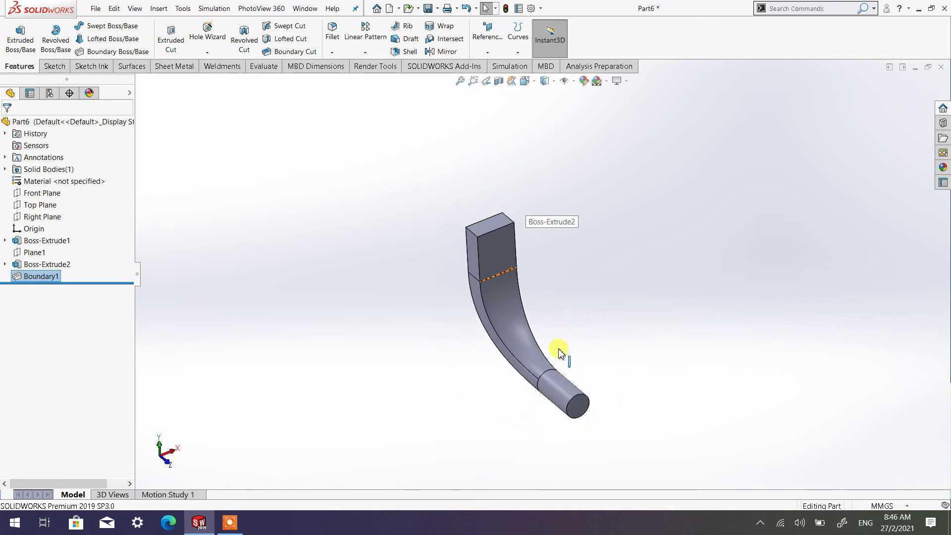
scroll(560, 352, down, 2)
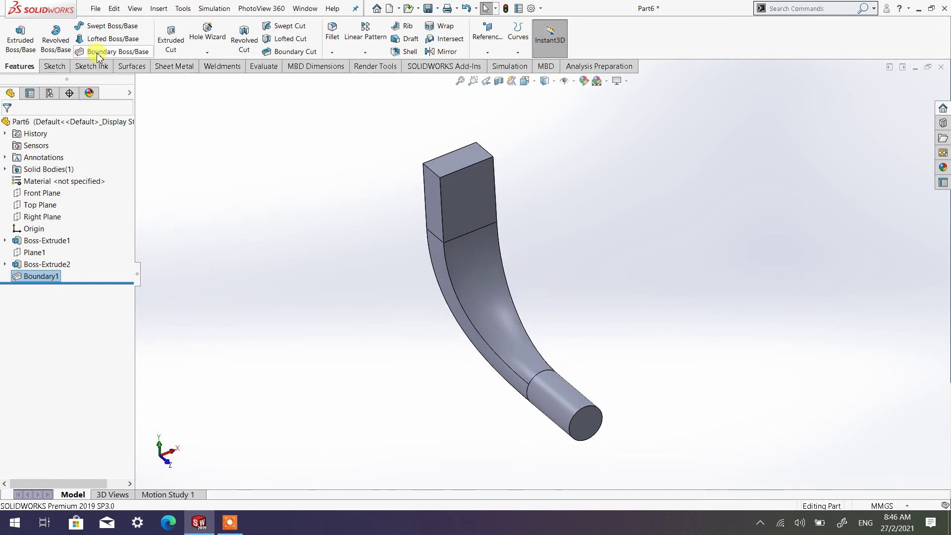
Step: Shell the part with 3 mm walls and the preview shown, removing the block's top face and the cylinder's free end face, and inspect the hollow result
click(409, 54)
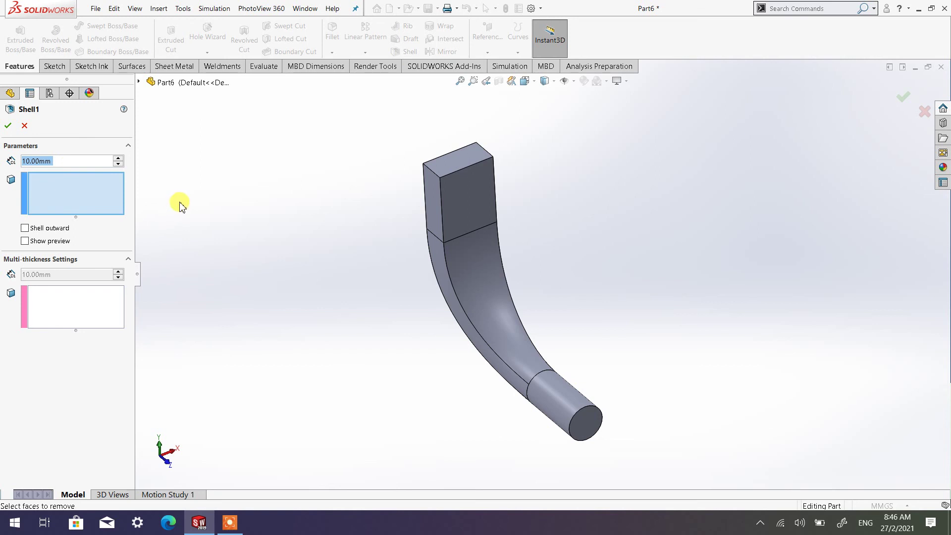
text(3)
key(Return)
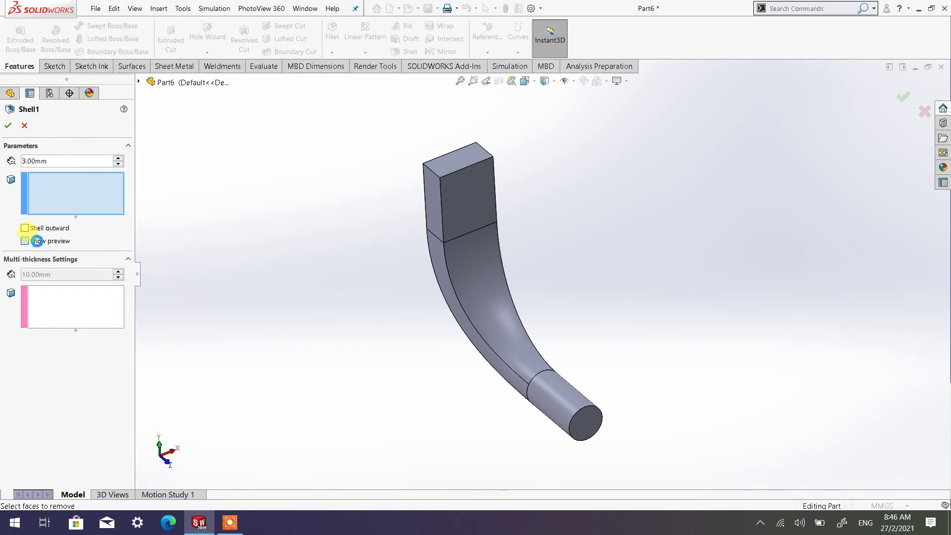
click(37, 242)
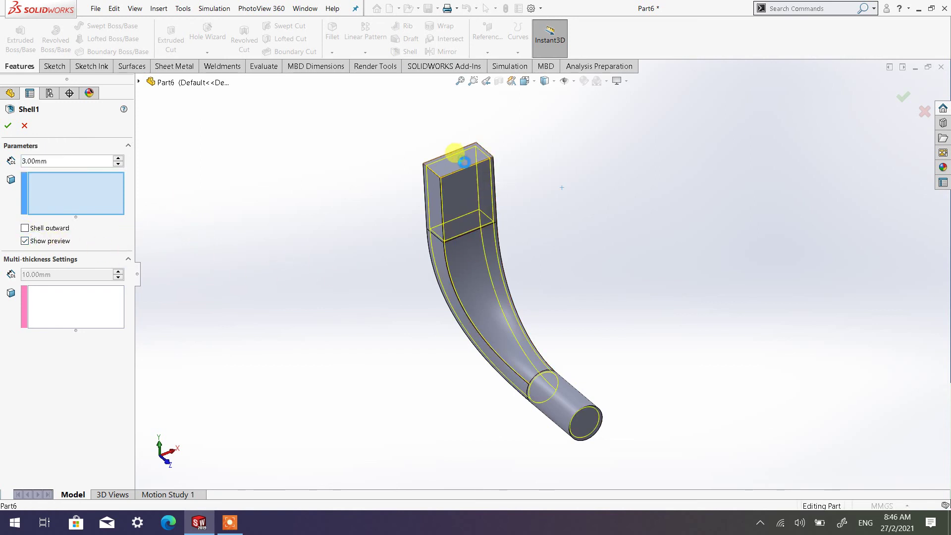
click(463, 162)
middle_drag(615, 361, 598, 393)
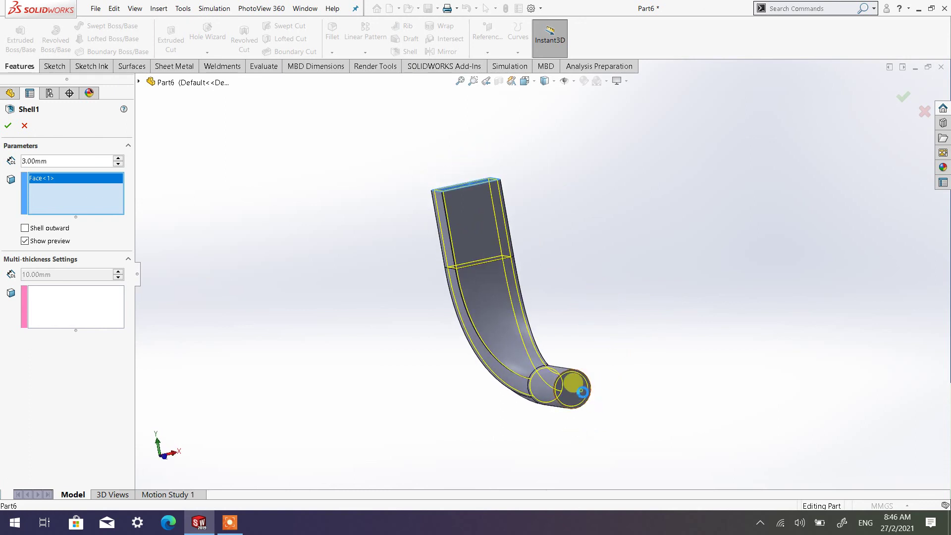
click(581, 390)
click(8, 126)
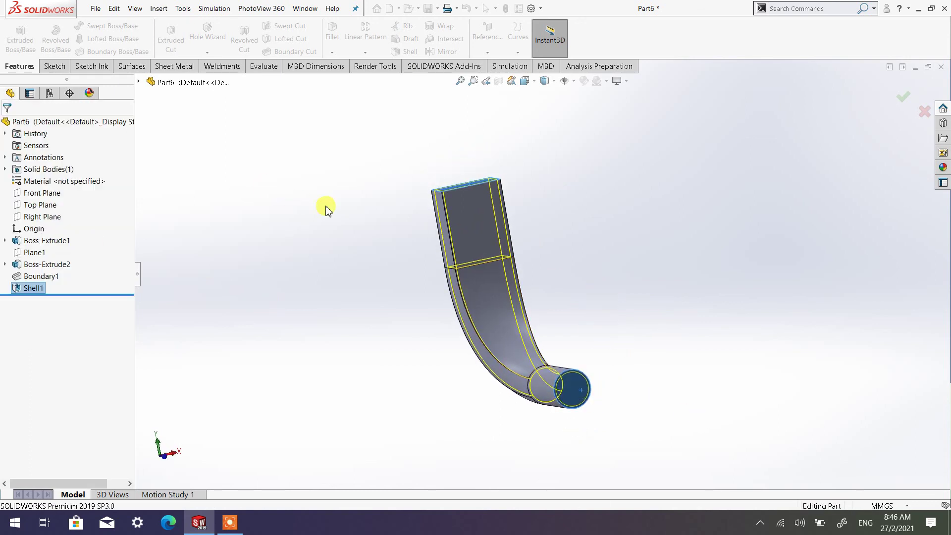
middle_drag(325, 206, 373, 288)
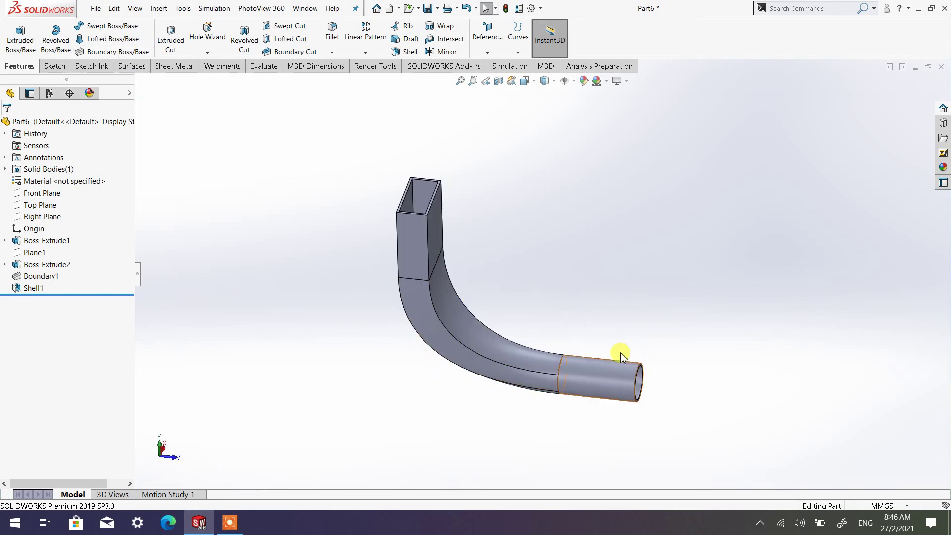
middle_drag(567, 307, 525, 297)
scroll(429, 289, down, 2)
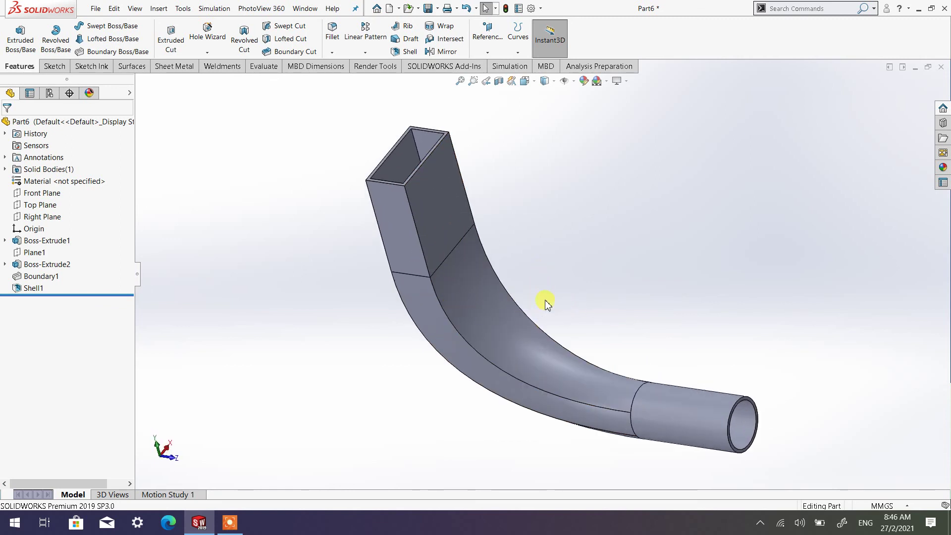
scroll(545, 302, up, 1)
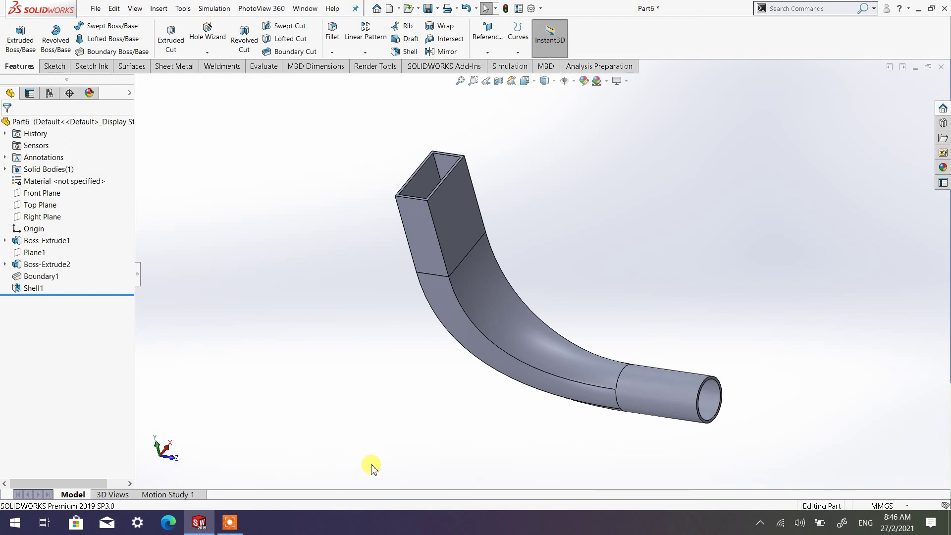